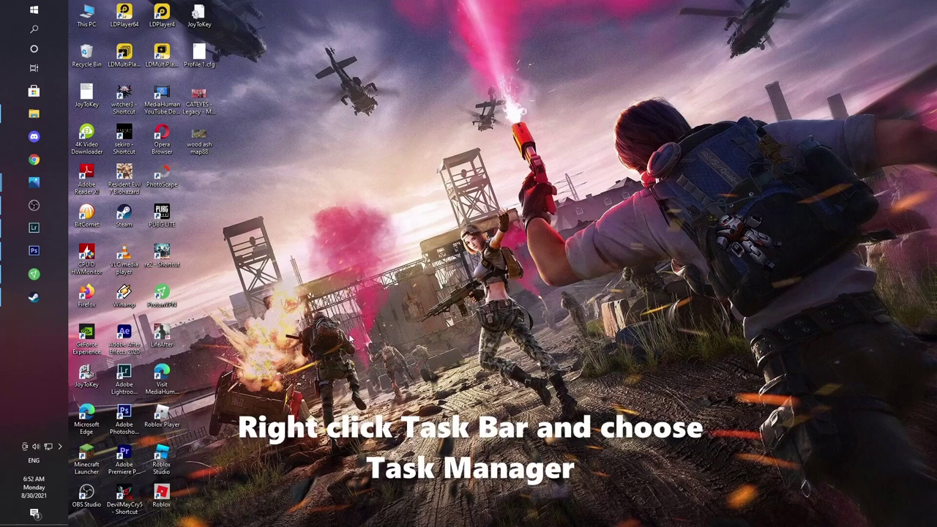
- Open Task Manager's list of startup apps and look through its entries
right_click(41, 347)
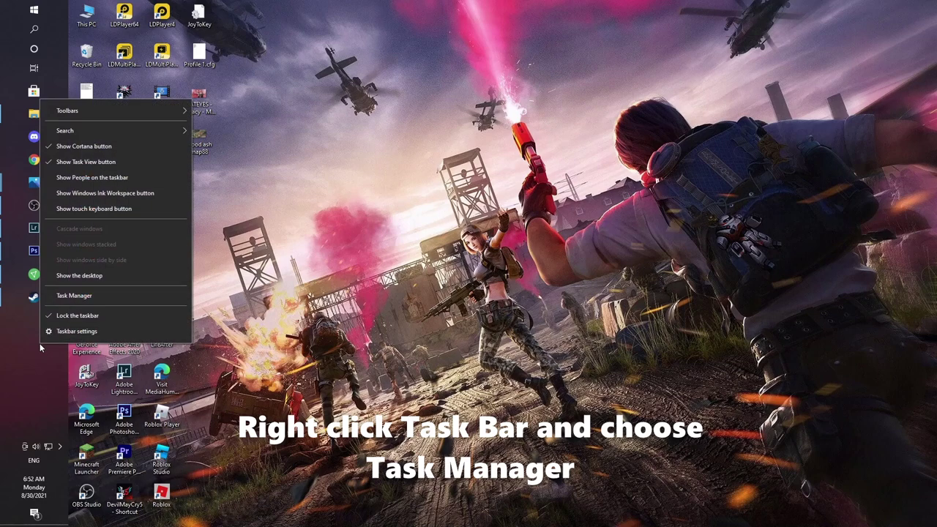
left_click(61, 296)
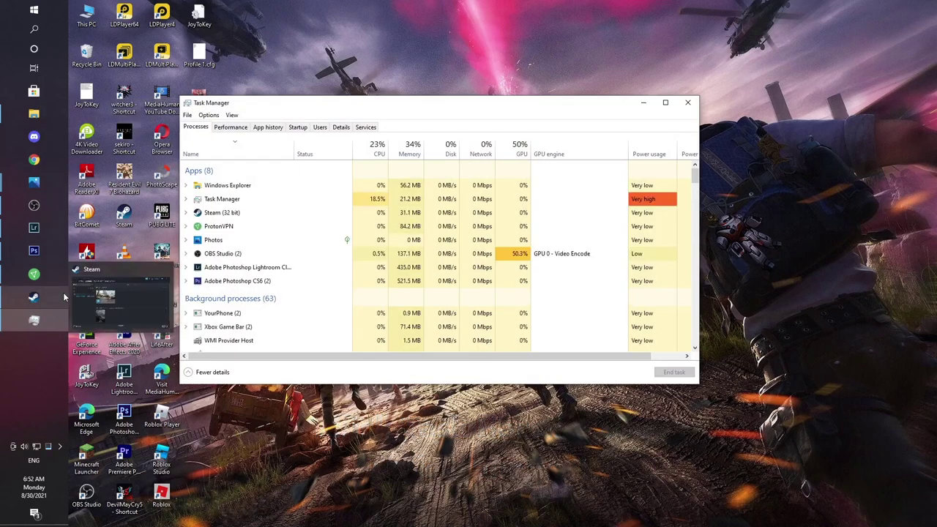
left_click(295, 129)
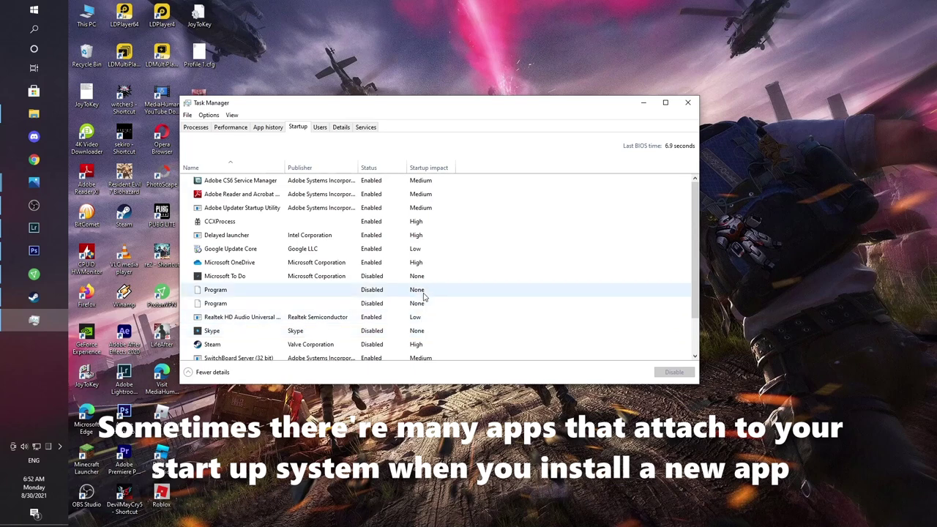
scroll(420, 308, "down", 1)
scroll(419, 312, "down", 1)
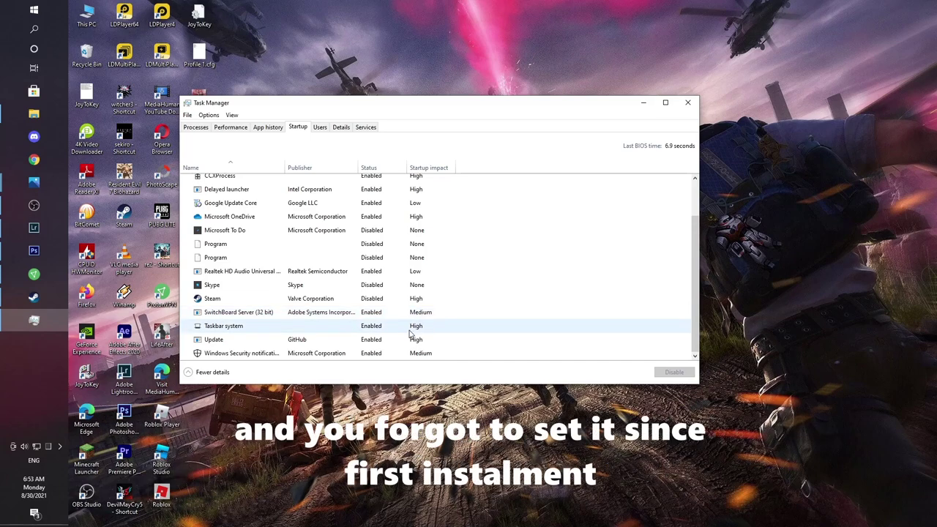
scroll(413, 333, "up", 1)
scroll(413, 333, "up", 2)
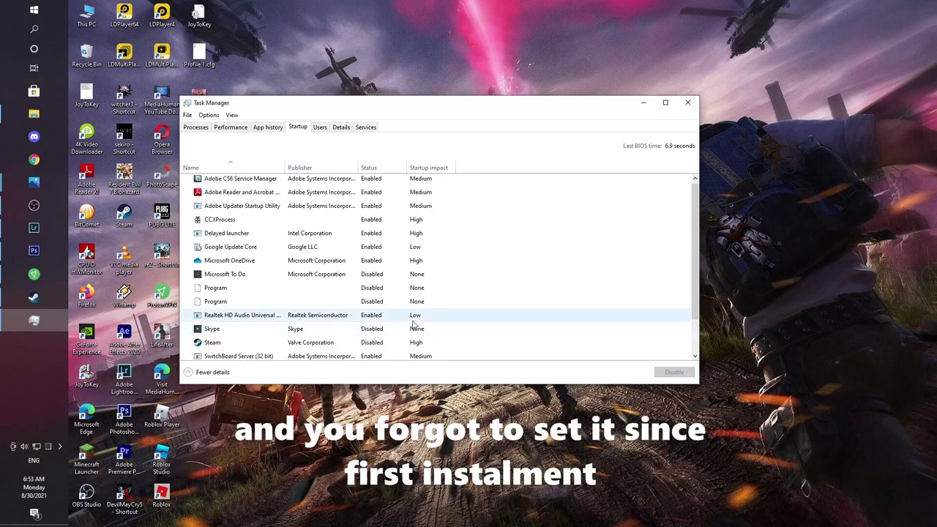
- Disable Microsoft OneDrive as a startup app, close Task Manager and bring up the computer's power options
right_click(341, 263)
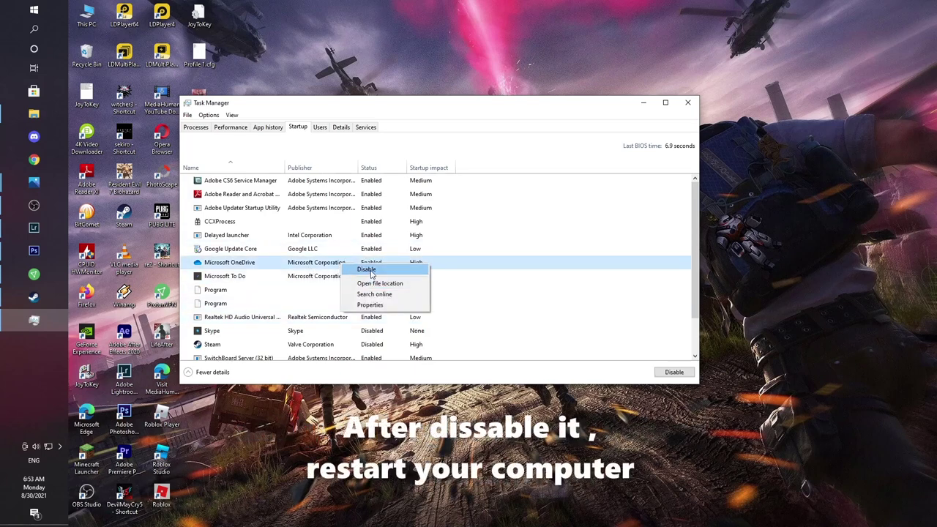
left_click(373, 271)
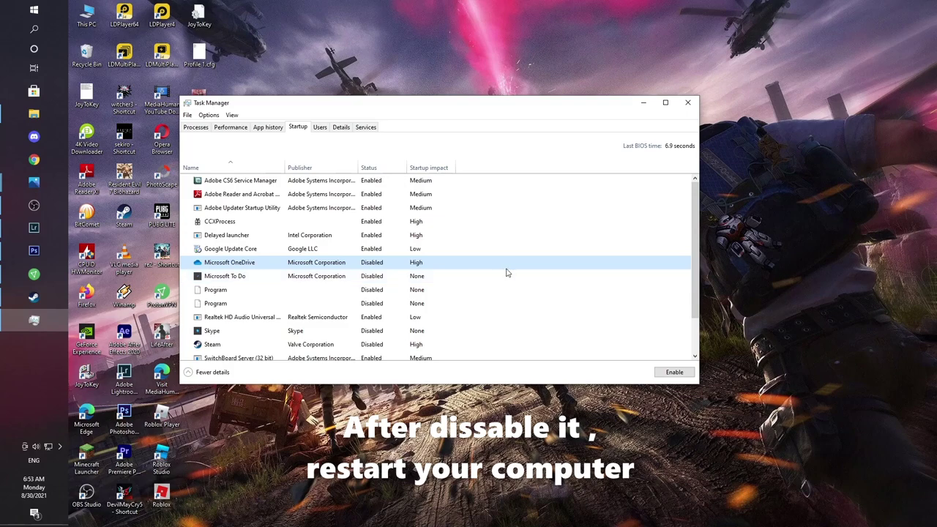
left_click(688, 103)
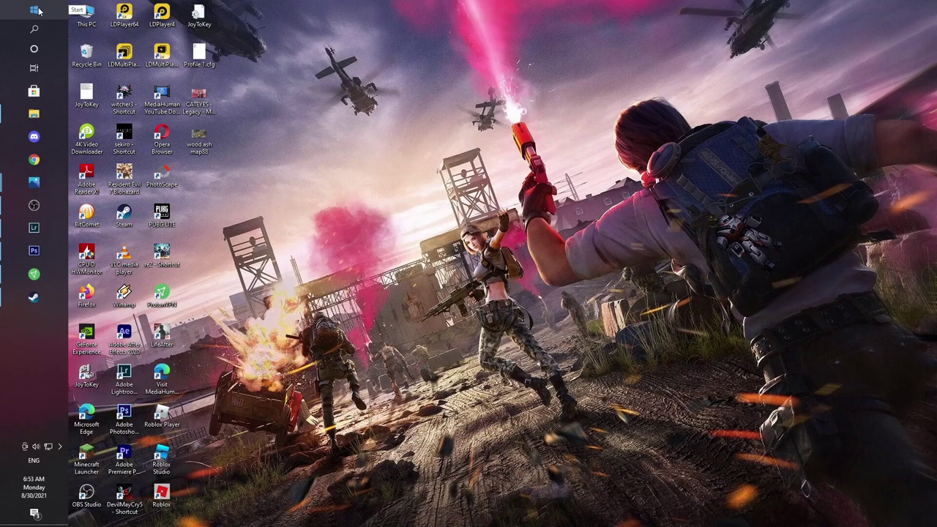
left_click(35, 10)
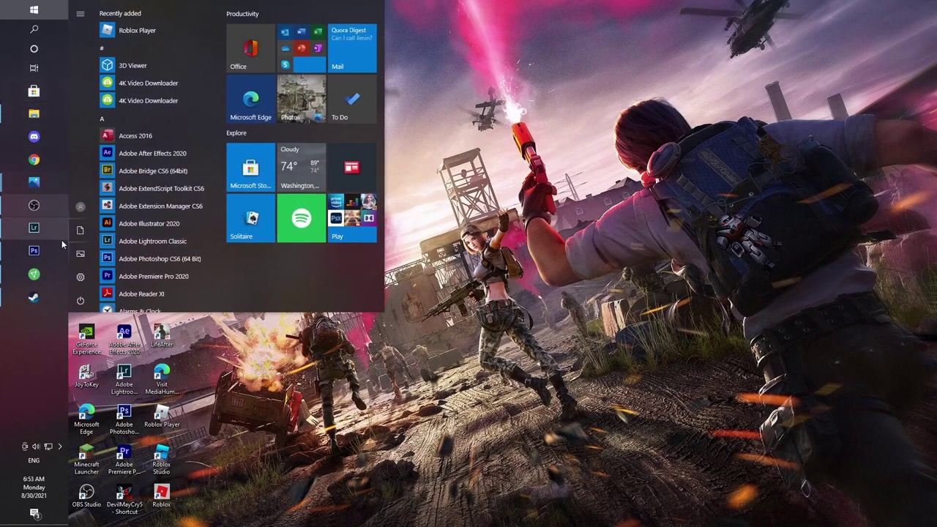
left_click(81, 297)
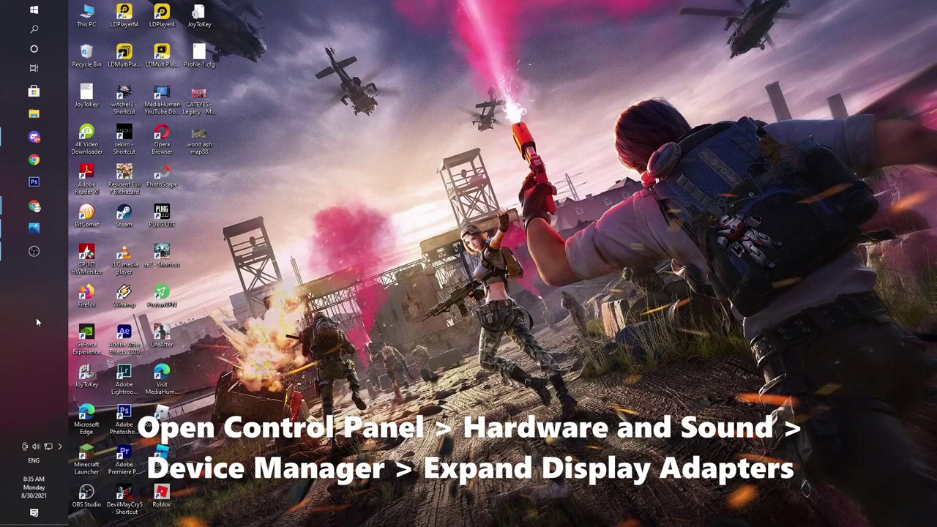
- Search for Control Panel and open Device Manager from its Hardware and Sound category
left_click(34, 29)
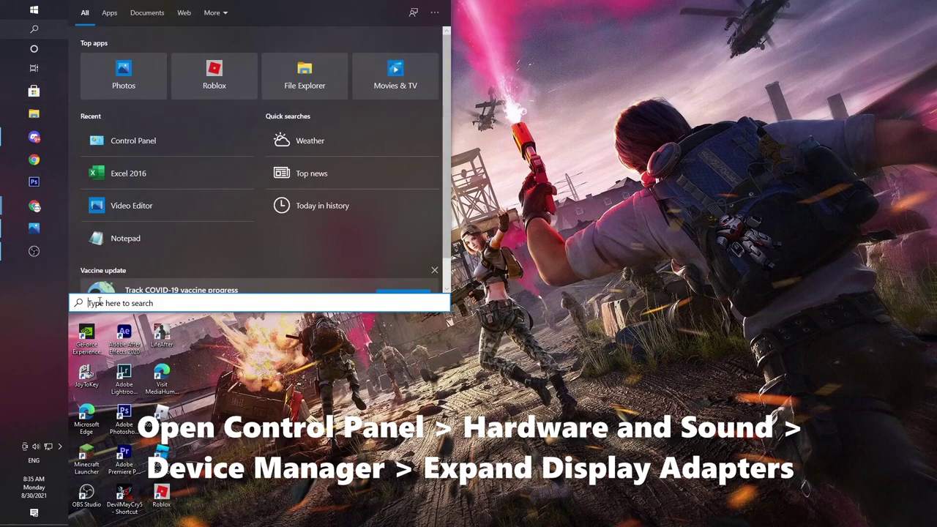
type("co")
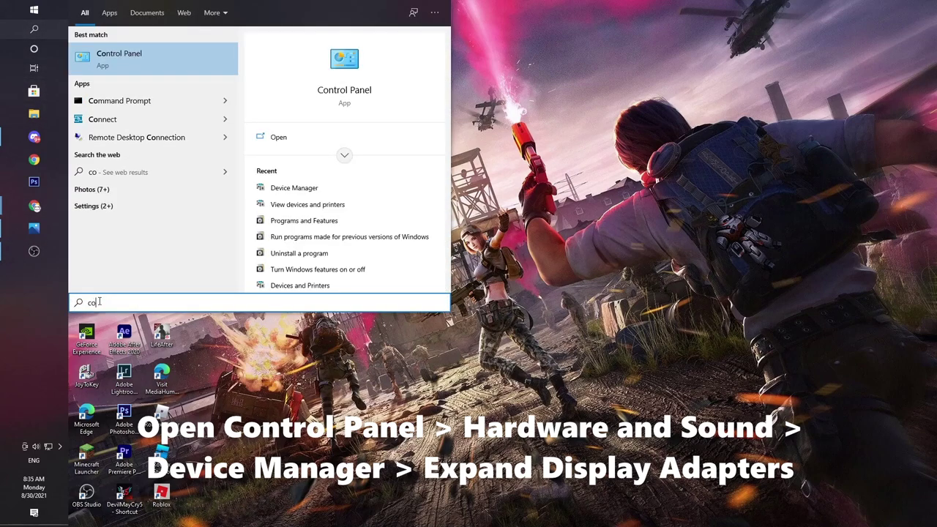
type("ntr")
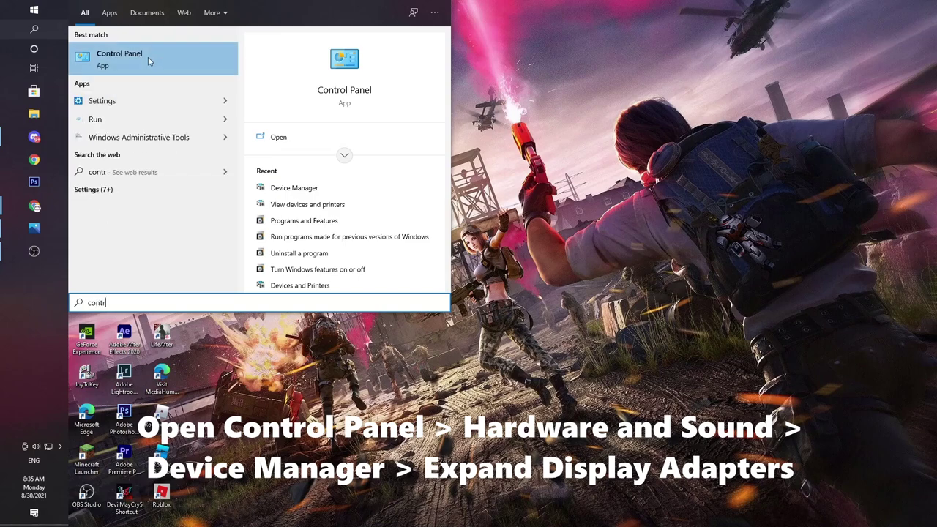
left_click(149, 60)
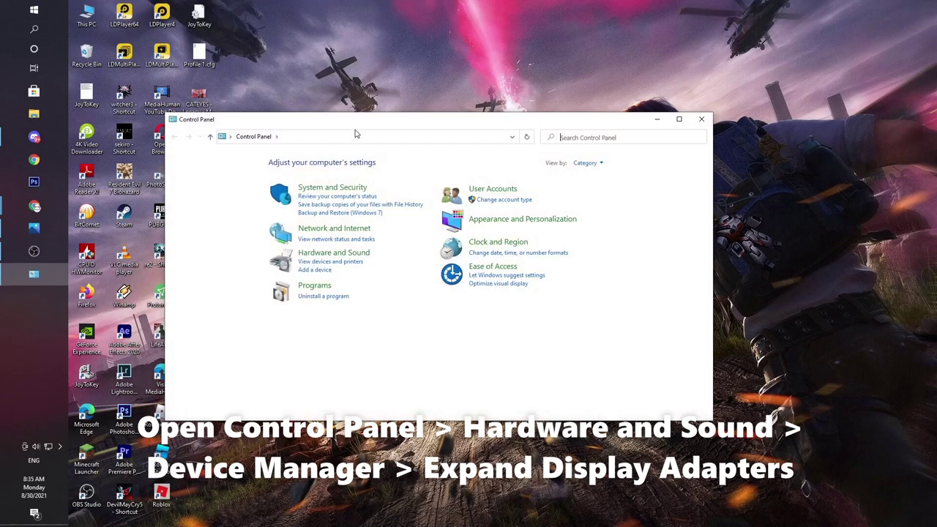
left_click(361, 258)
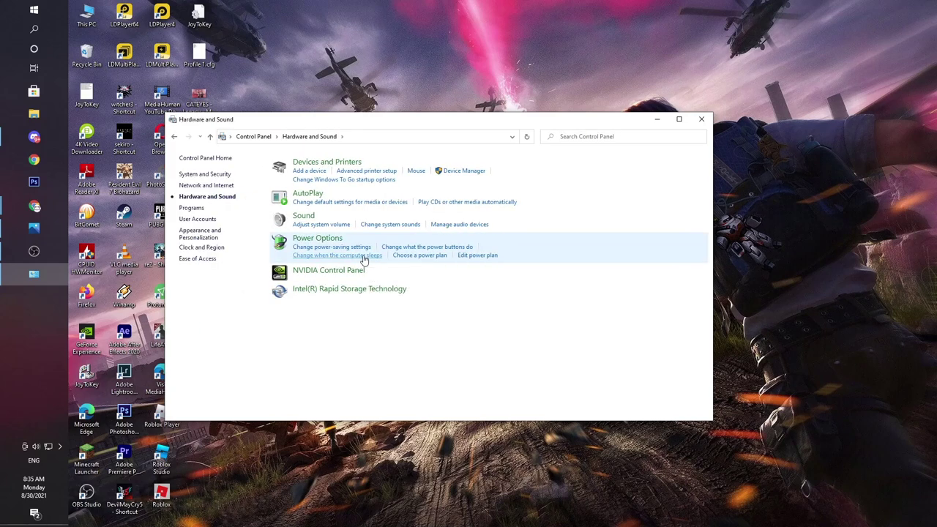
left_click(464, 173)
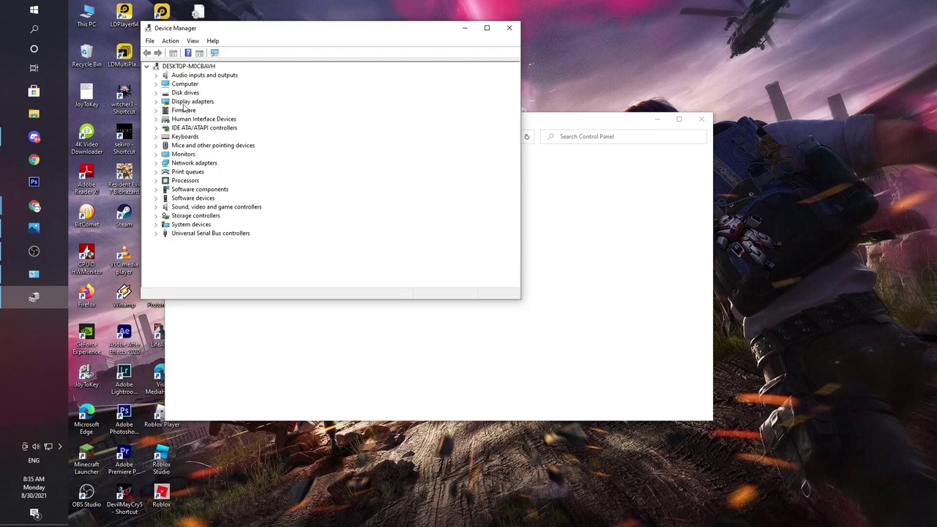
- Run an automatic search for updated drivers for the NVIDIA GeForce GTX 1650 display adapter, then close the update dialog
left_click(156, 101)
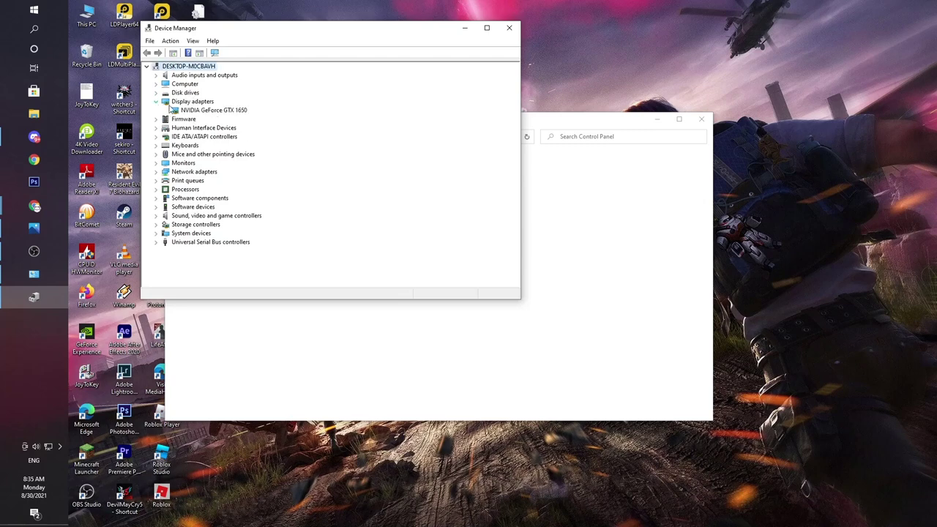
left_click(230, 111)
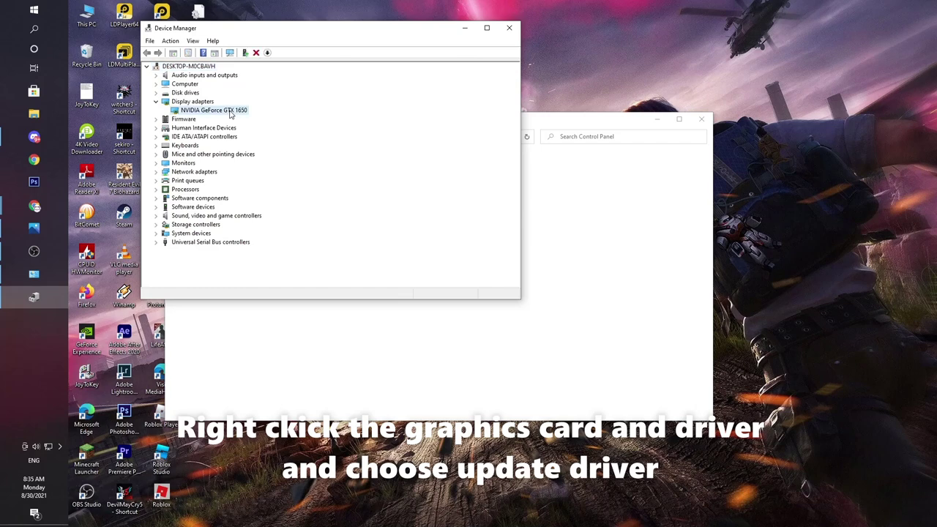
right_click(230, 112)
left_click(265, 118)
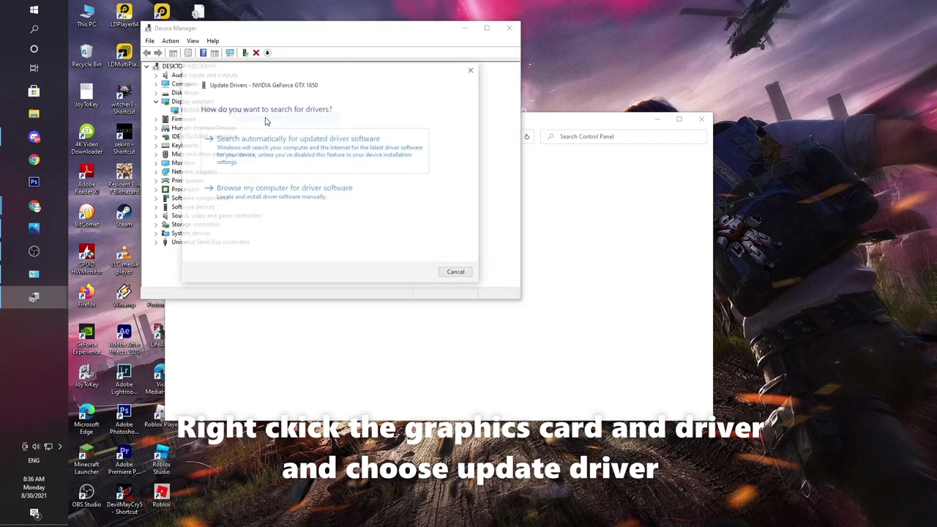
left_click(419, 167)
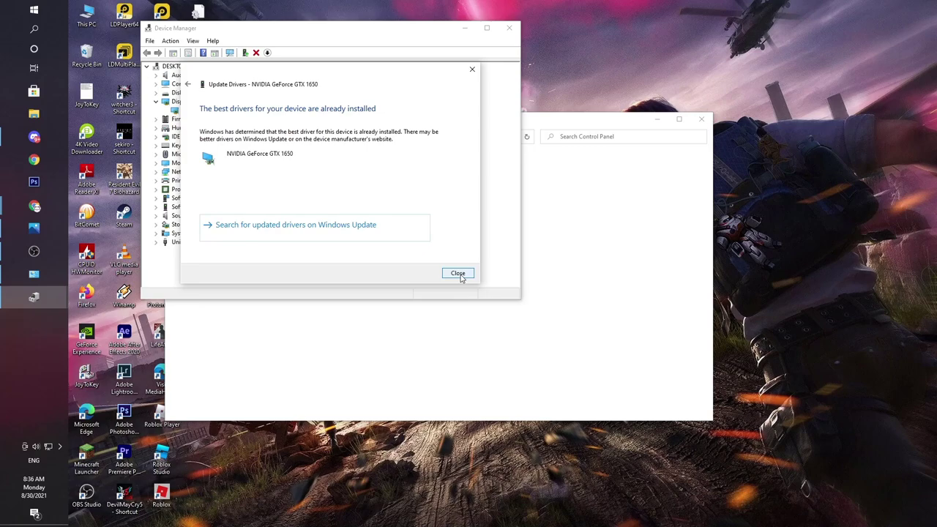
left_click(458, 274)
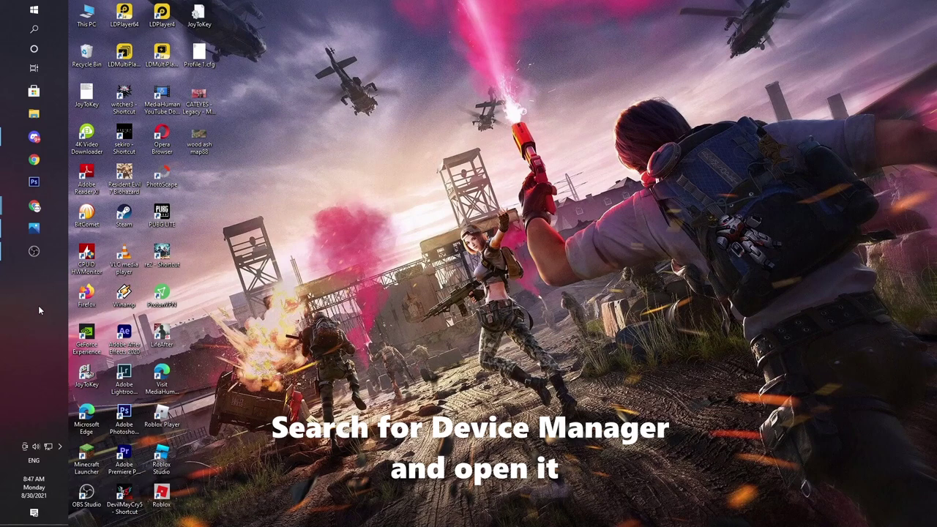
- Search Windows for "device" and open Device Manager
left_click(44, 34)
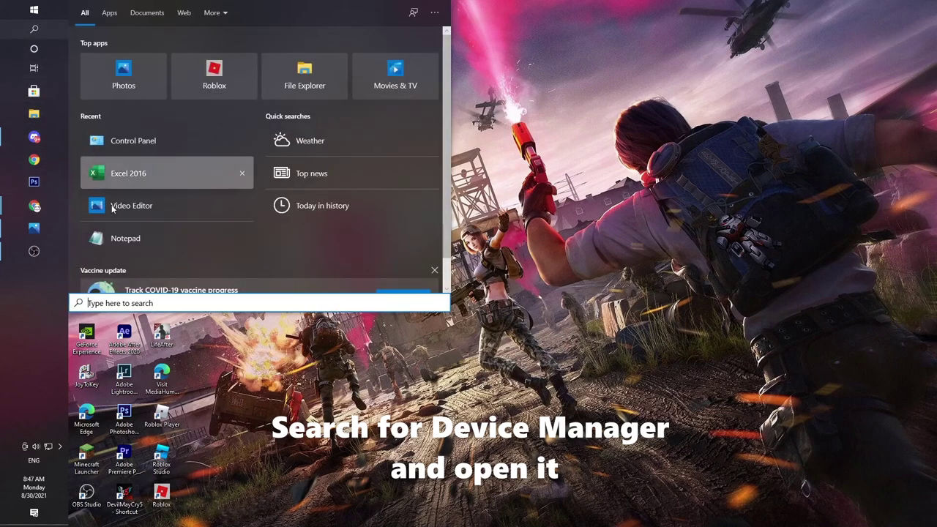
type("devi")
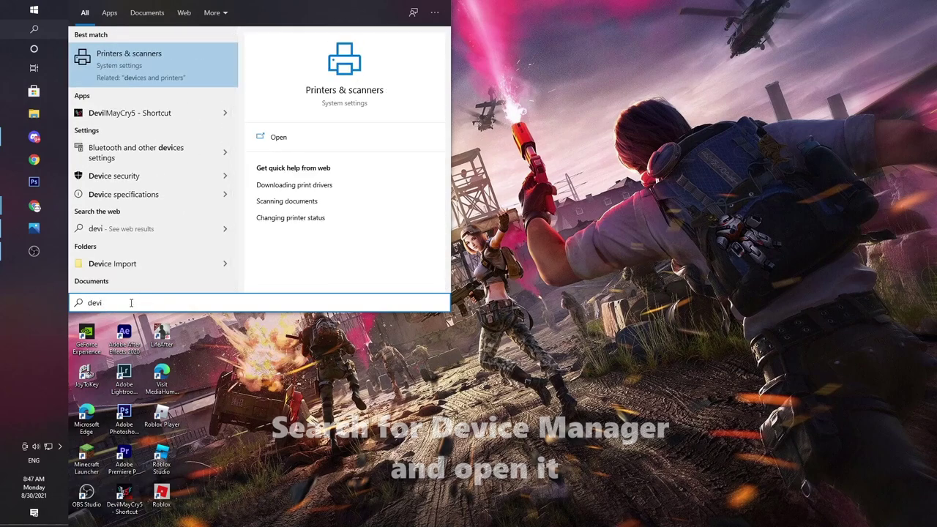
type("ce")
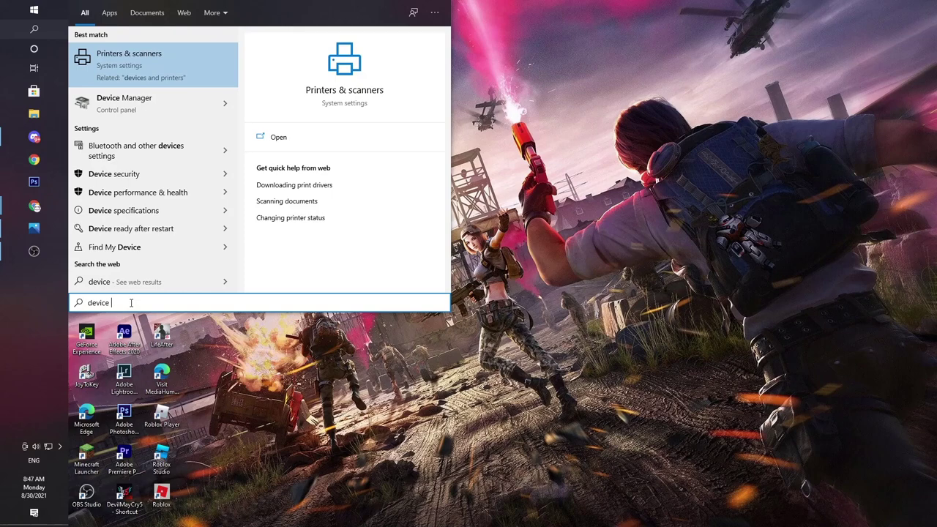
left_click(125, 104)
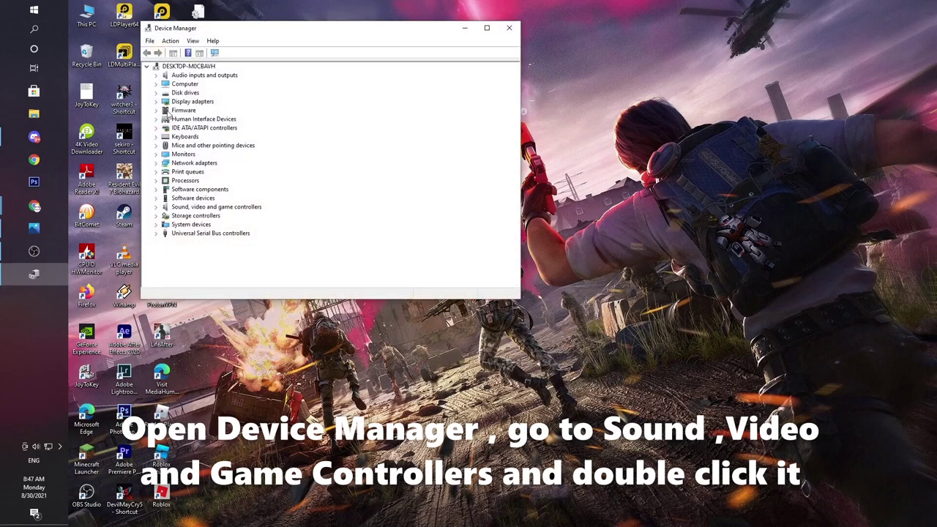
- Disable the Realtek(R) Audio device under Sound, video and game controllers
left_click(155, 209)
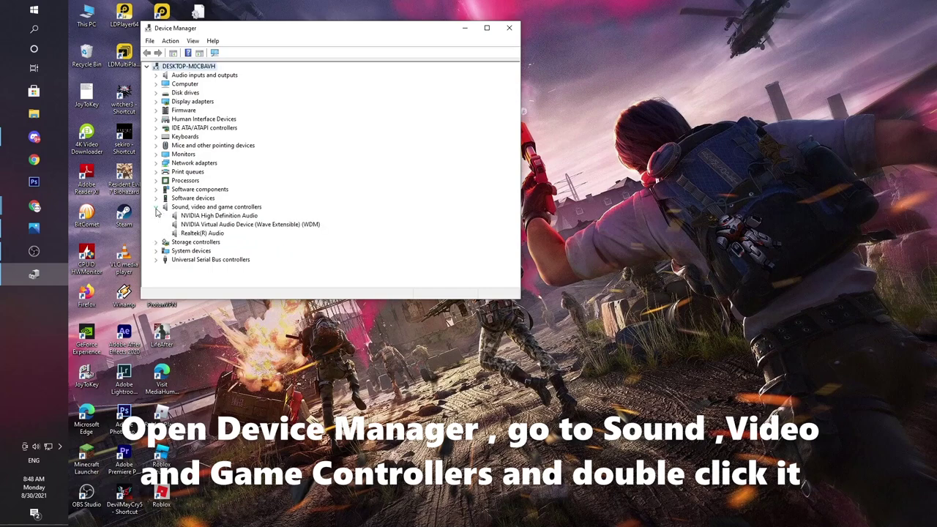
right_click(212, 233)
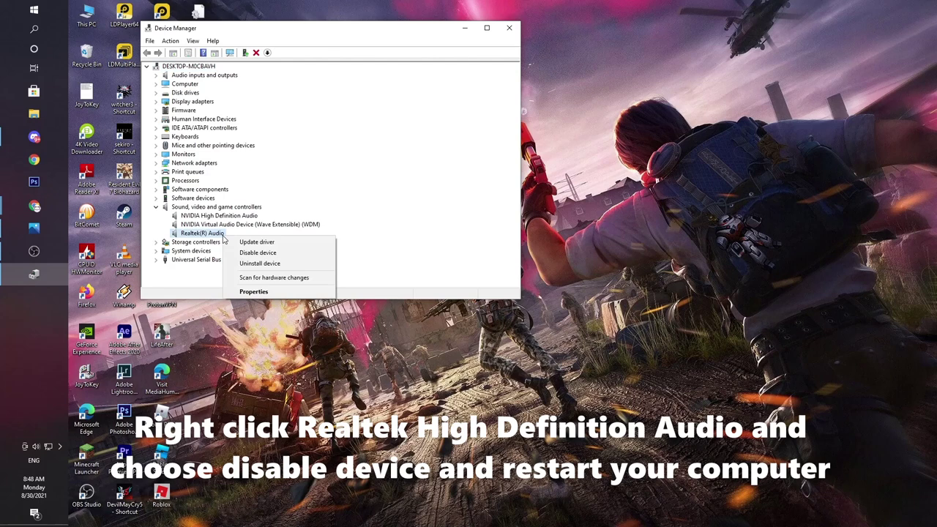
left_click(259, 253)
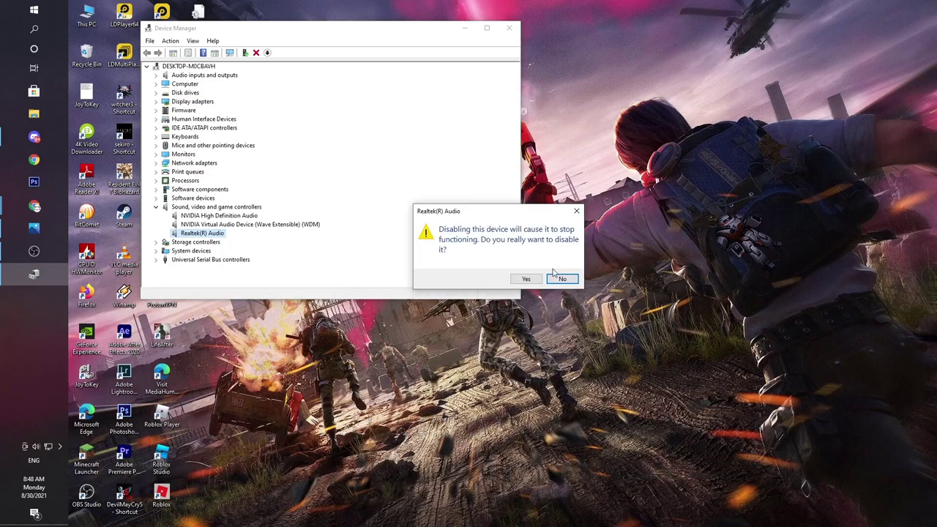
left_click(531, 281)
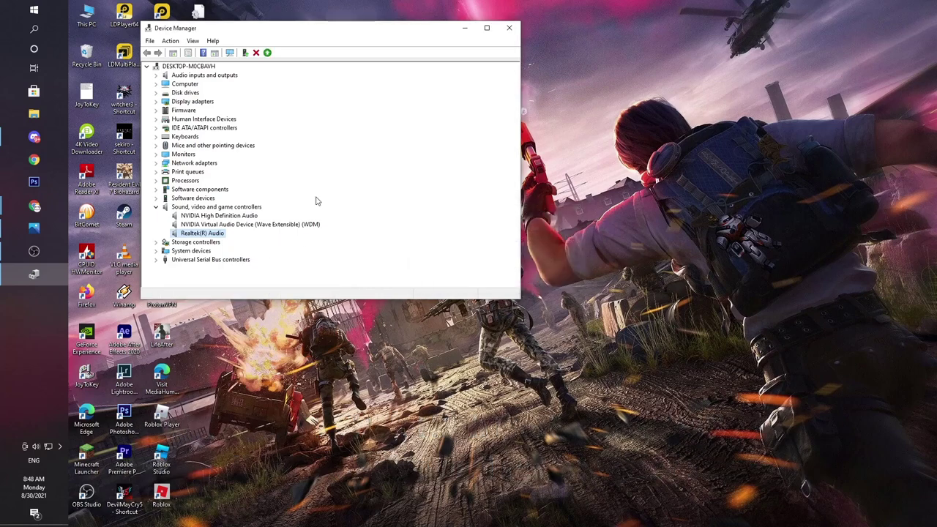
- Close Device Manager and bring up the computer's power options
left_click(509, 28)
left_click(32, 11)
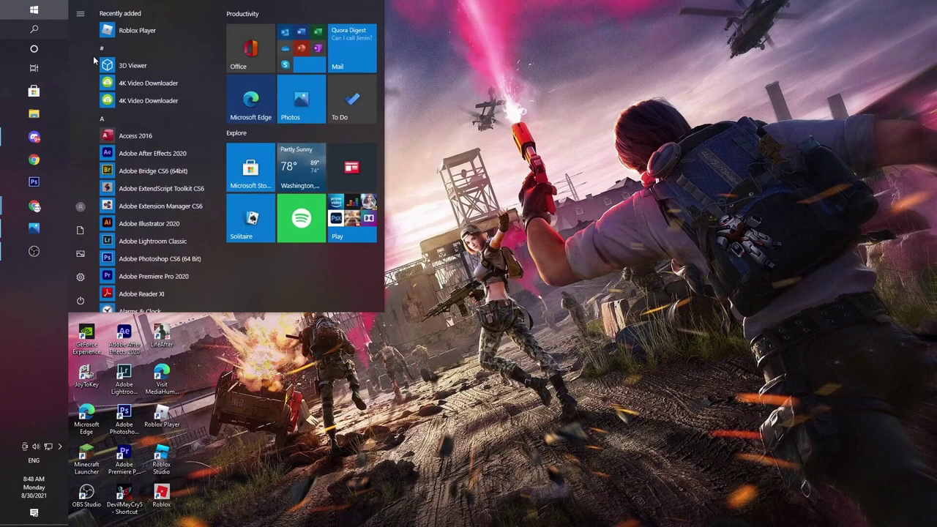
left_click(80, 296)
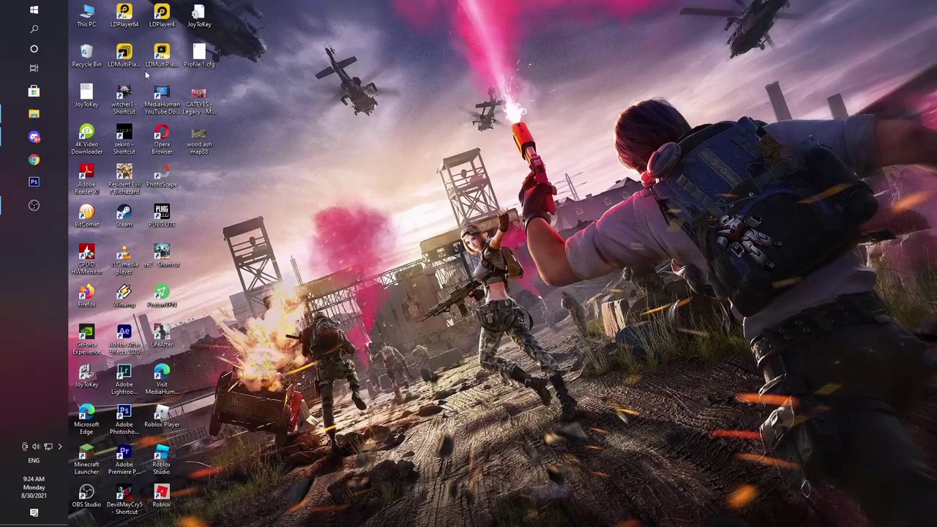
- Search for Windows Security and open its Virus & threat protection page
left_click(34, 29)
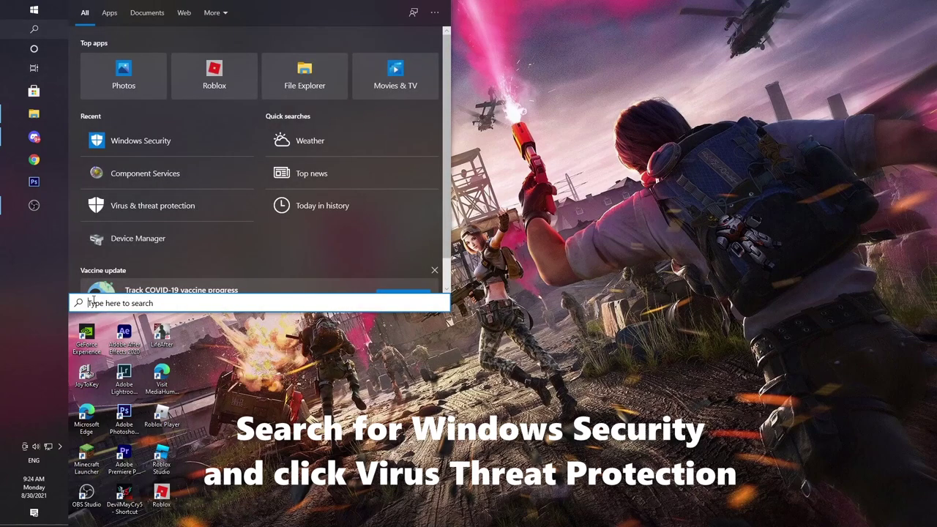
type("windows")
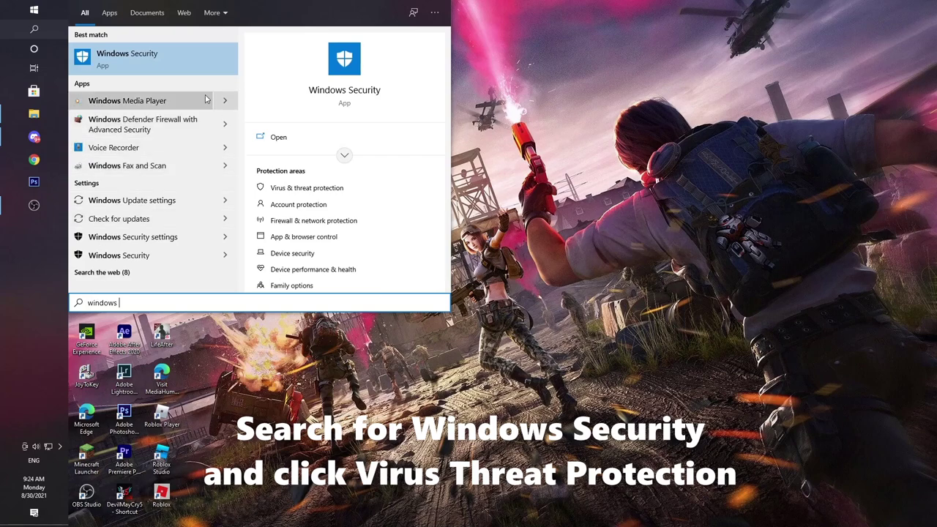
left_click(206, 70)
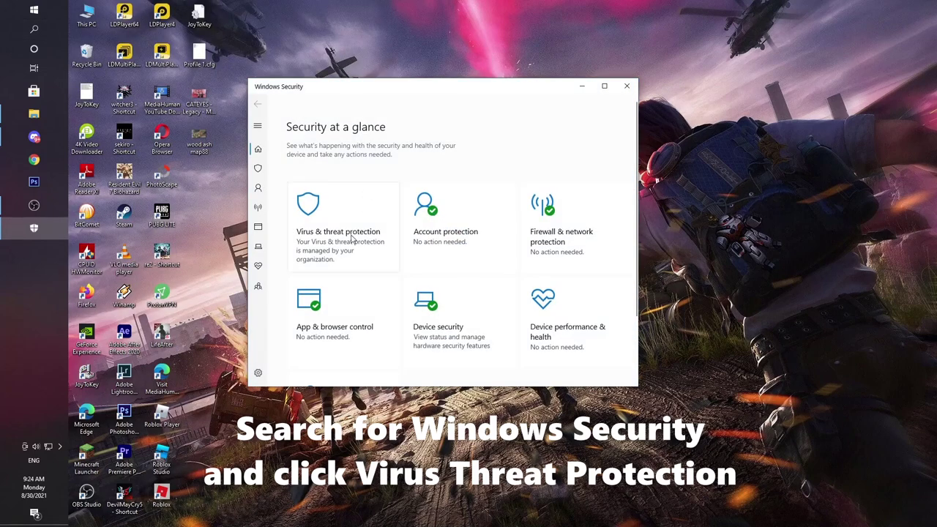
left_click(350, 239)
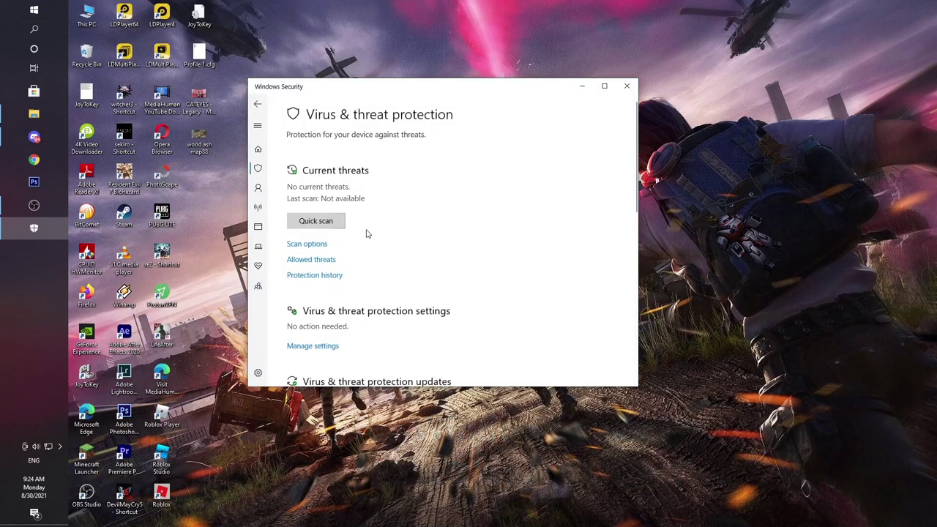
- Choose Windows Defender Offline scan in the scan options and start the scan
left_click(318, 245)
scroll(336, 292, "down", 2)
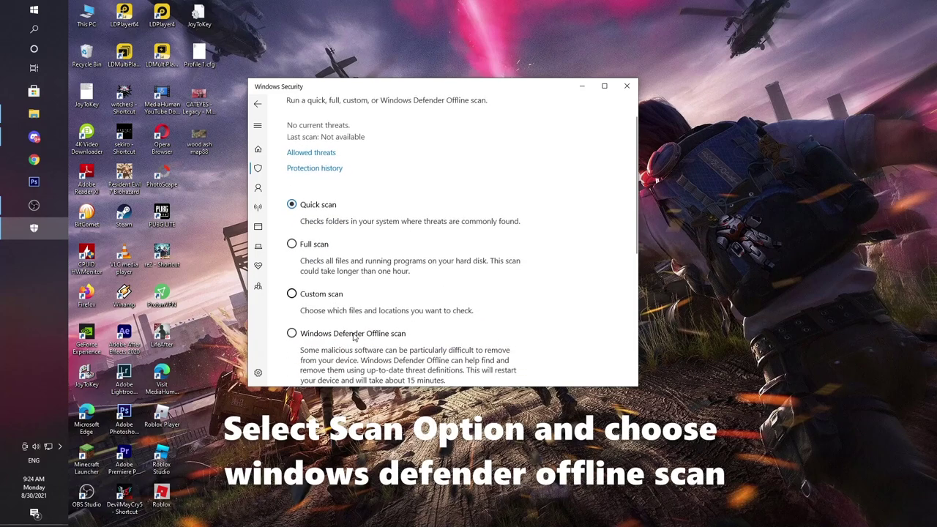
left_click(292, 325)
scroll(330, 322, "down", 3)
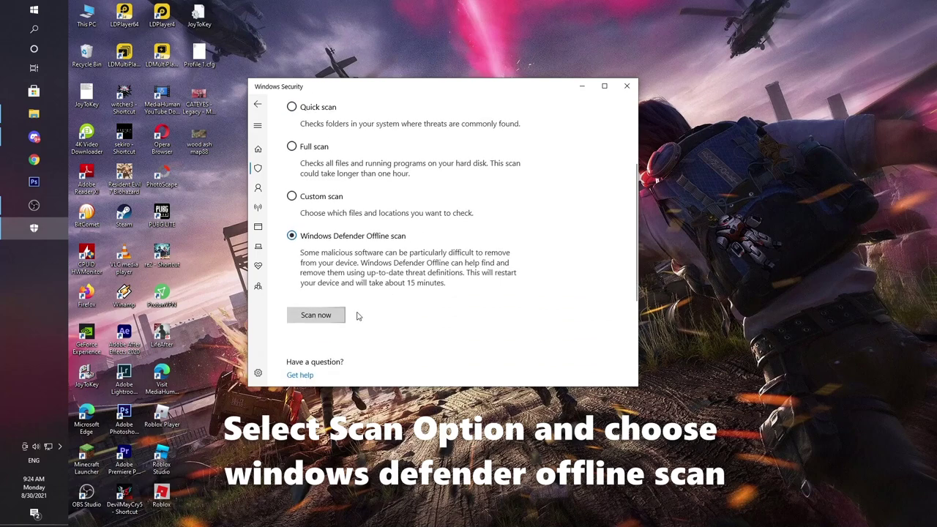
left_click(326, 318)
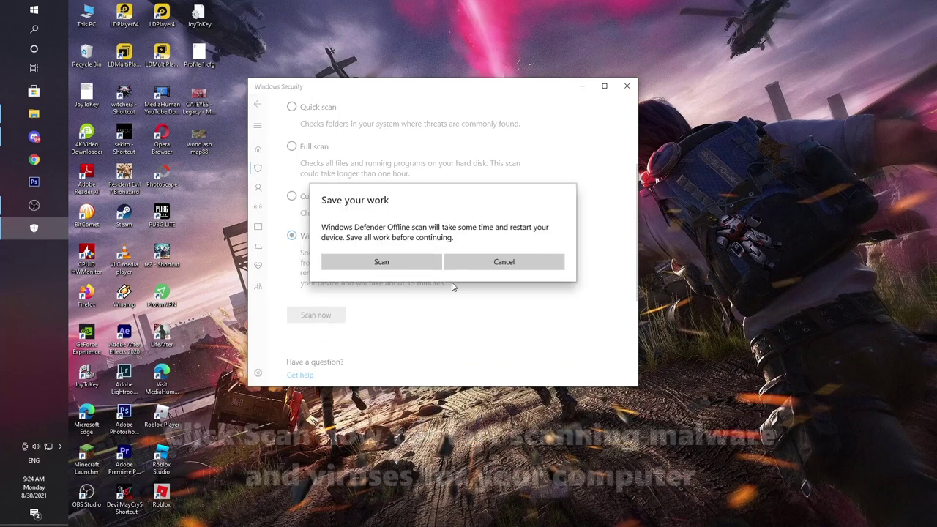
left_click(404, 266)
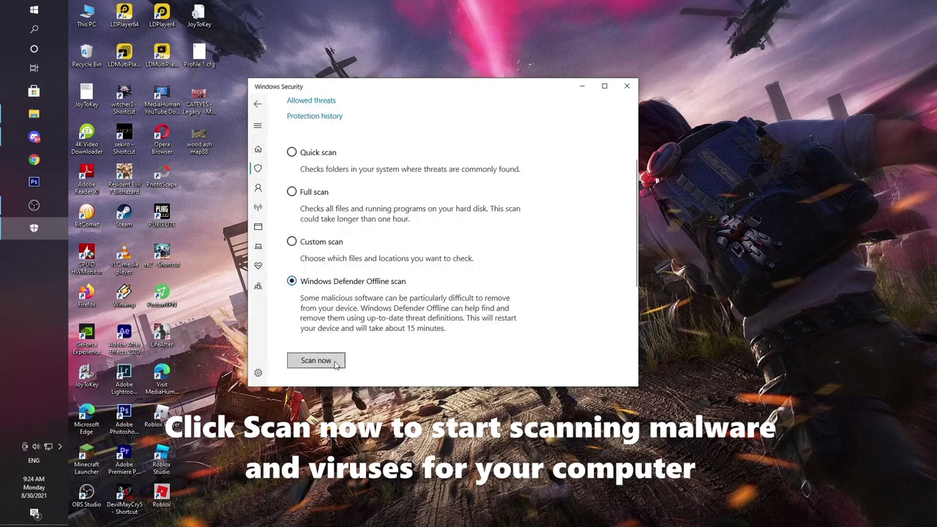
left_click(335, 367)
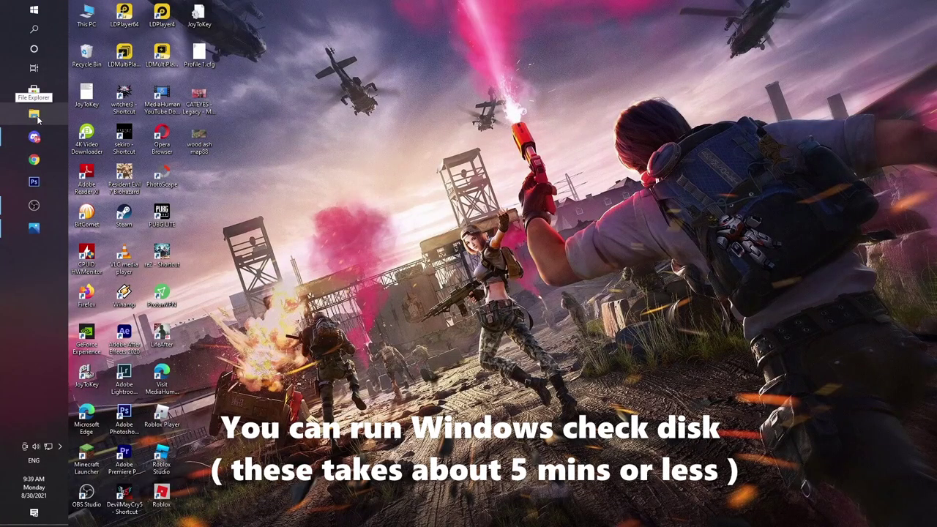
- Switch to File Explorer and open the properties of Local Disk (C:) under This PC
left_click(35, 115)
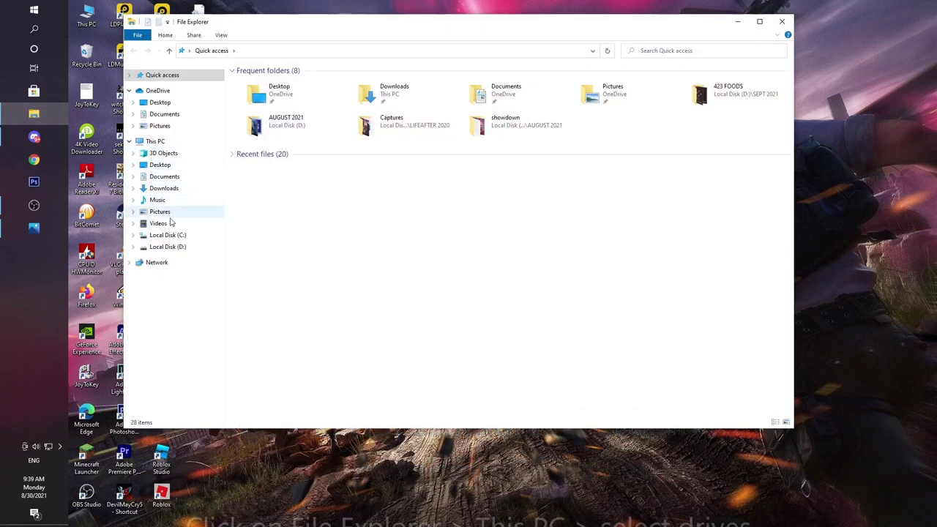
left_click(155, 141)
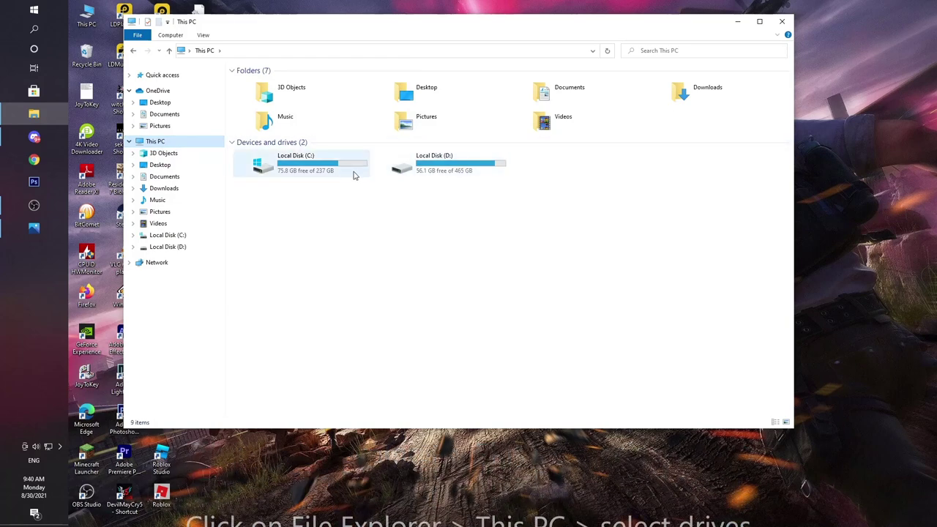
left_click(317, 170)
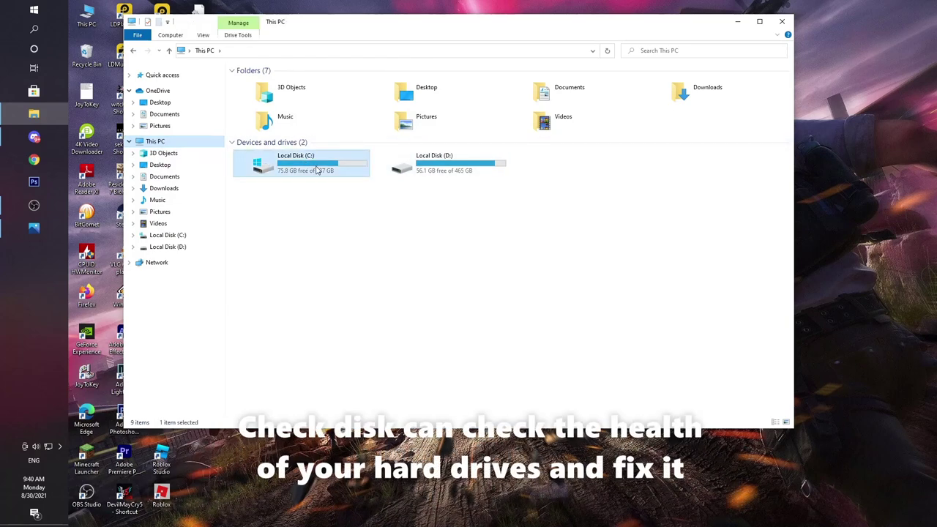
right_click(317, 170)
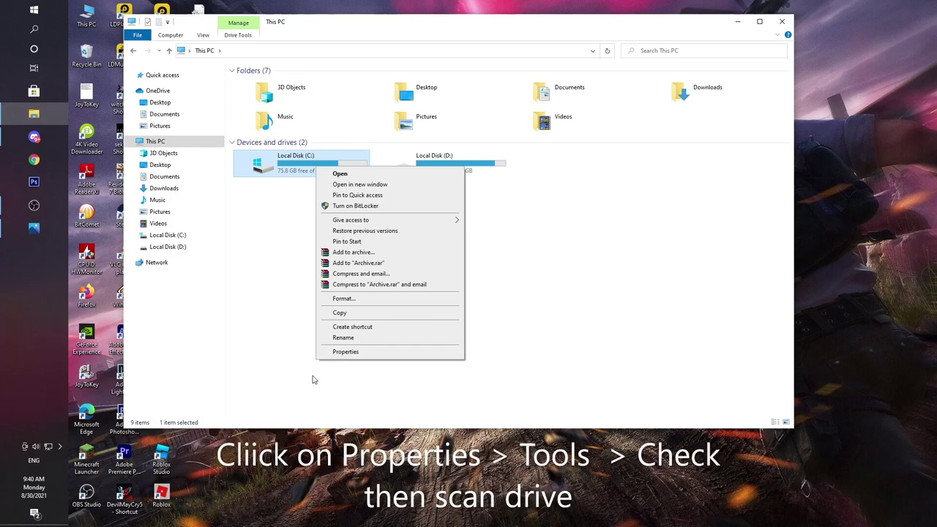
left_click(362, 353)
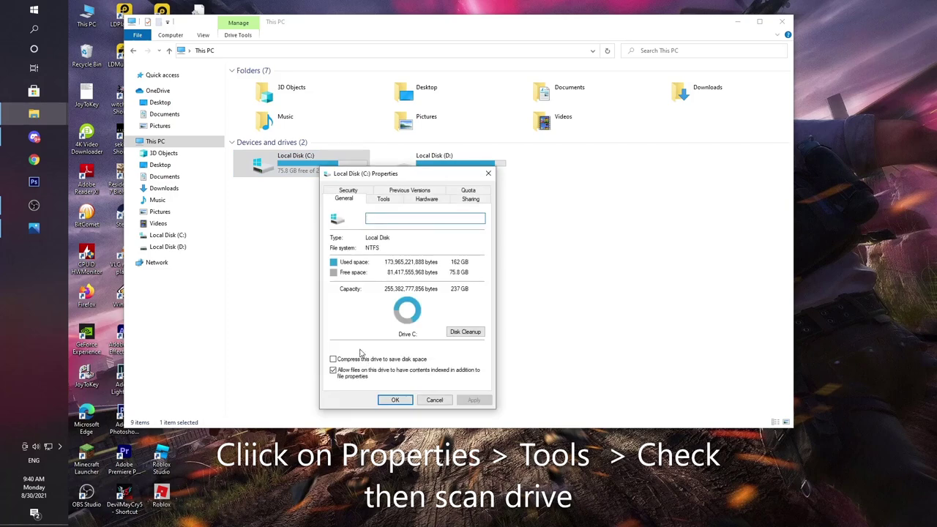
- Run an error-checking scan on Local Disk (C:), and close its properties and File Explorer
left_click(386, 199)
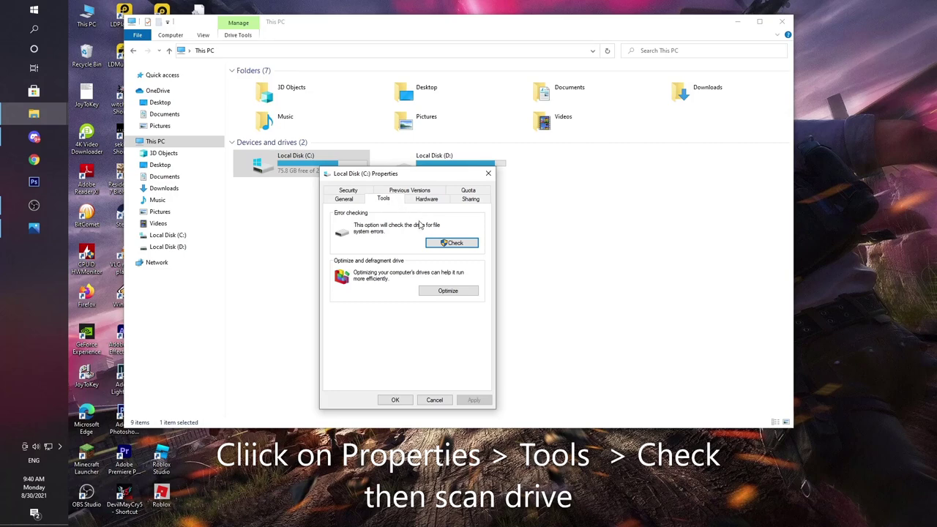
left_click(462, 249)
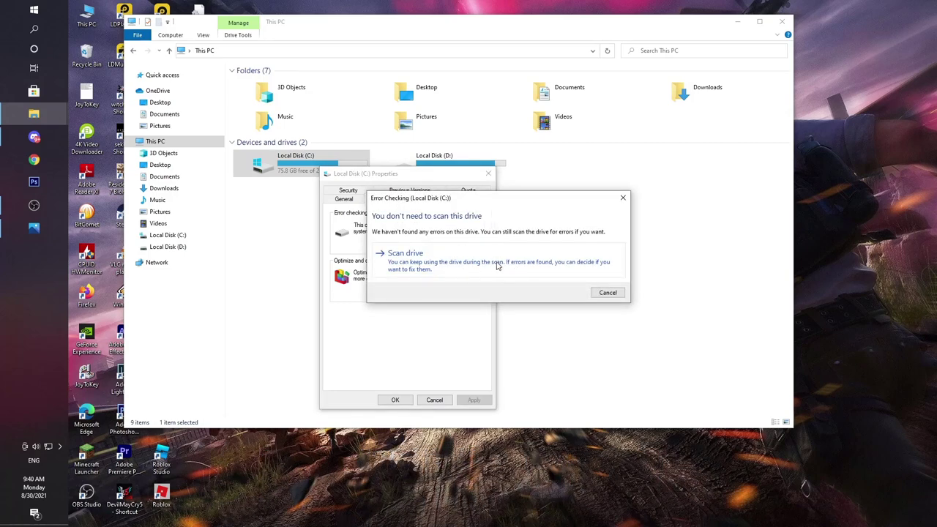
left_click(489, 262)
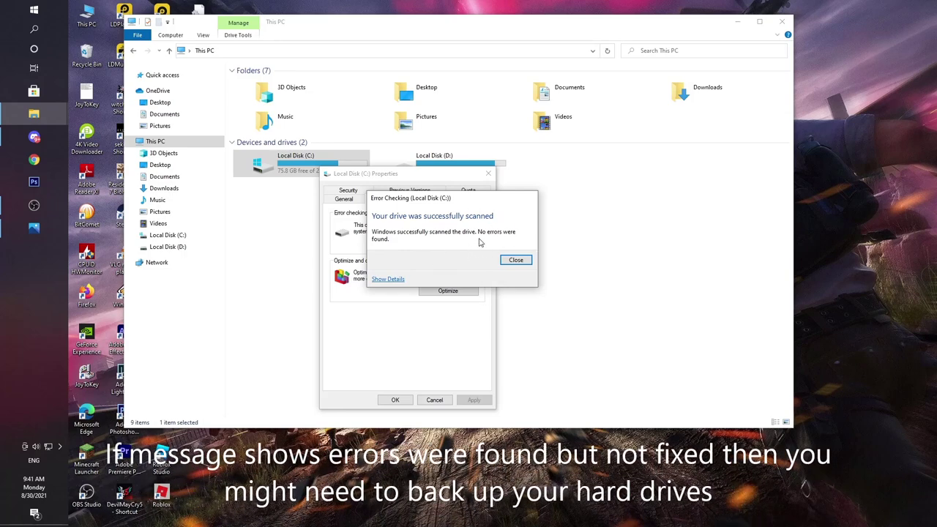
left_click(516, 261)
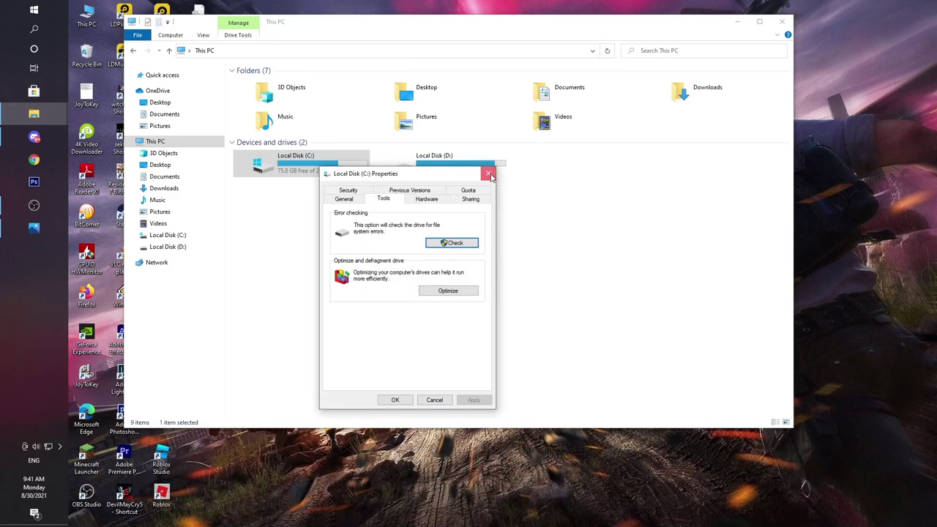
left_click(489, 175)
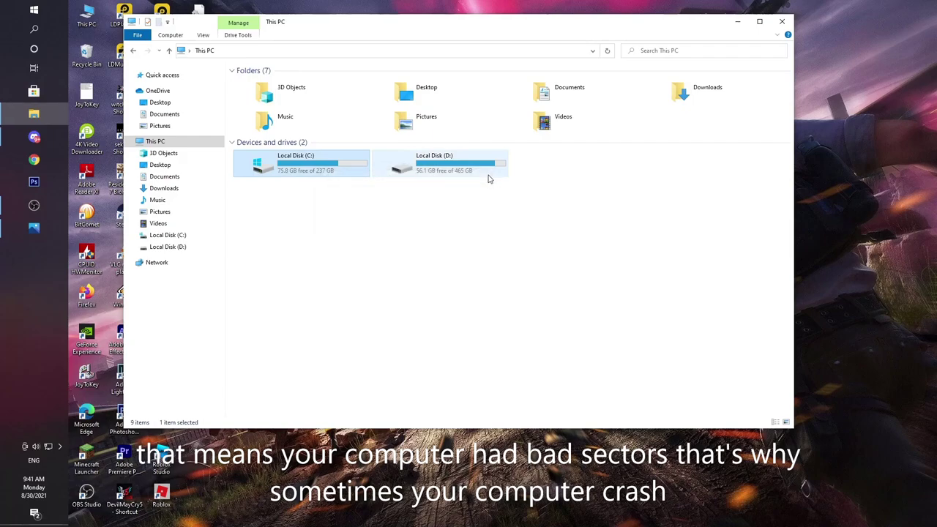
left_click(781, 23)
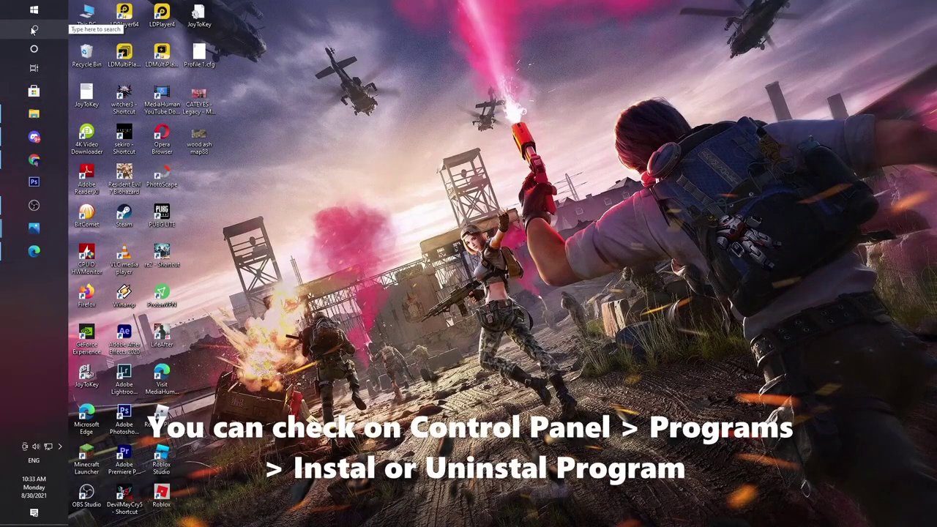
- Search Windows for Control Panel and look through the installed programs for the Microsoft Visual C++ Redistributable entries
left_click(33, 29)
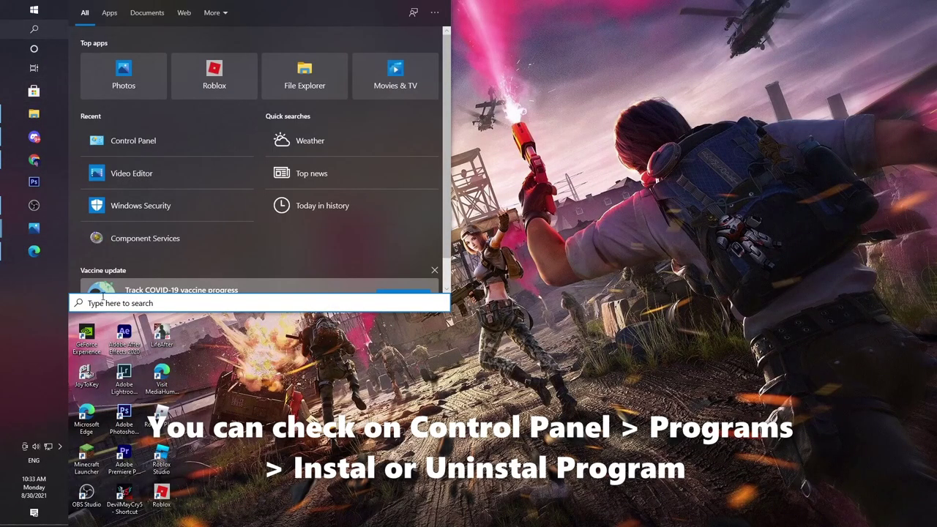
type("CONTR")
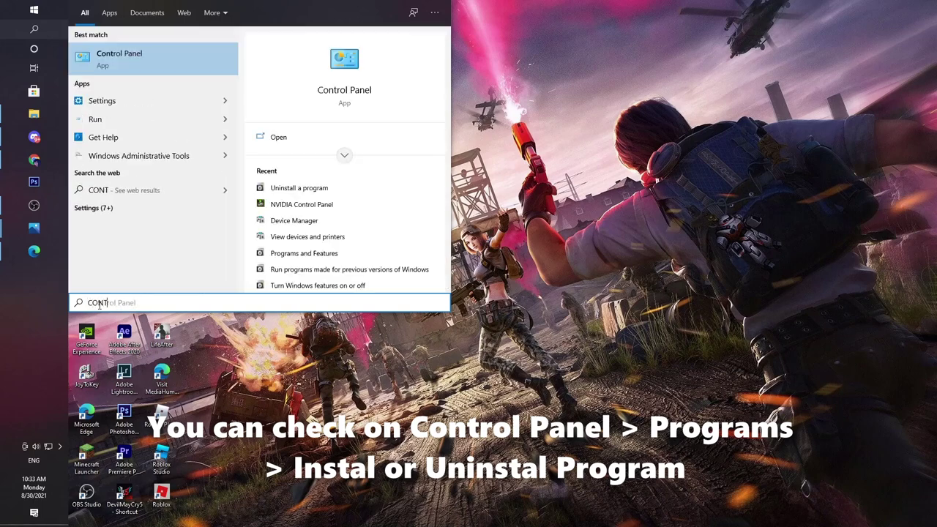
left_click(163, 57)
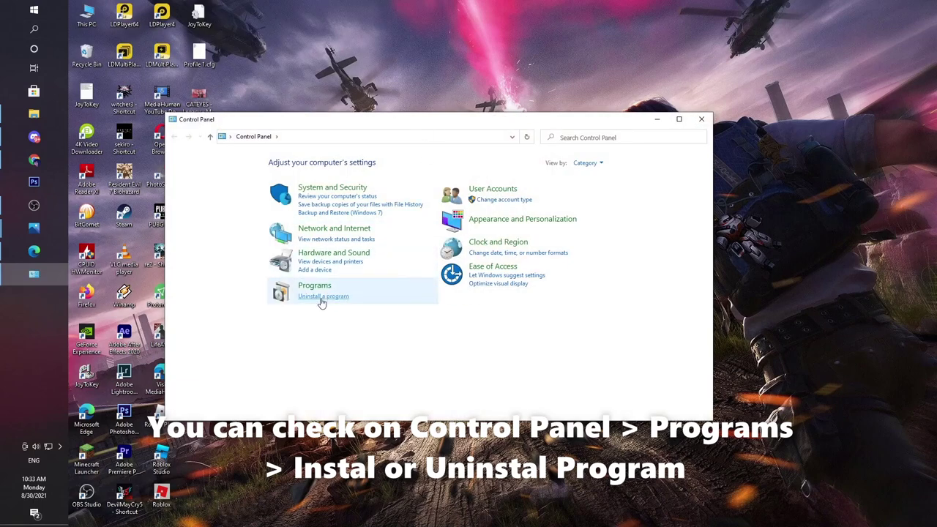
left_click(322, 297)
scroll(329, 301, "down", 7)
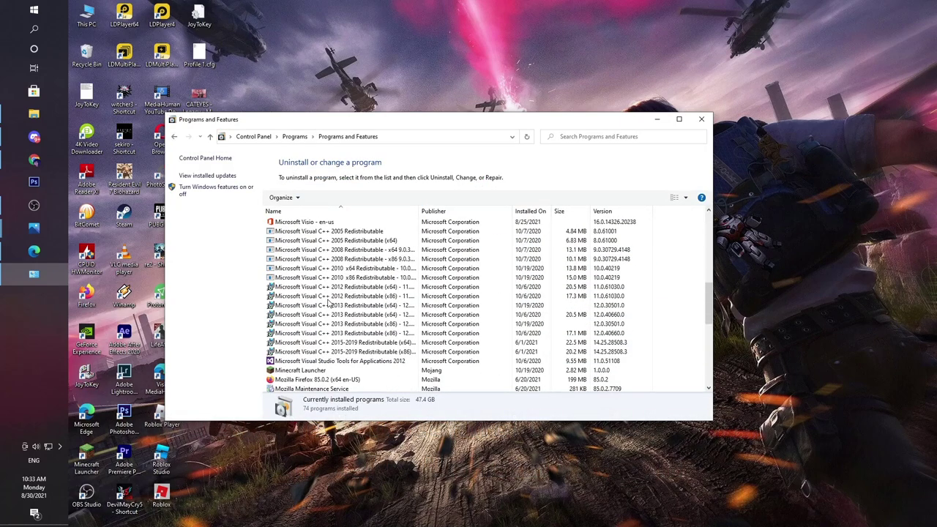
scroll(329, 304, "up", 1)
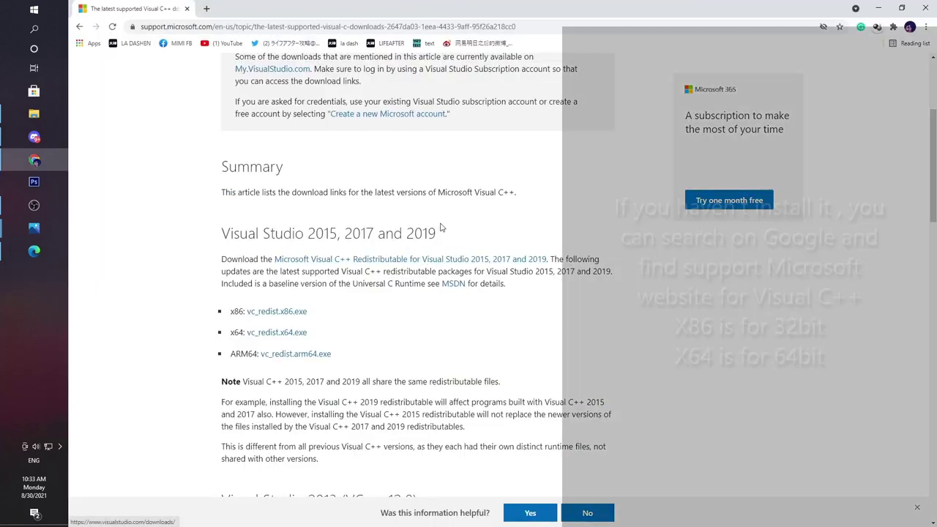
- Review the Visual C++ redistributable links on Microsoft's support page and download the DirectX 11 Technology Update from Microsoft's Download Center
scroll(440, 226, "up", 5)
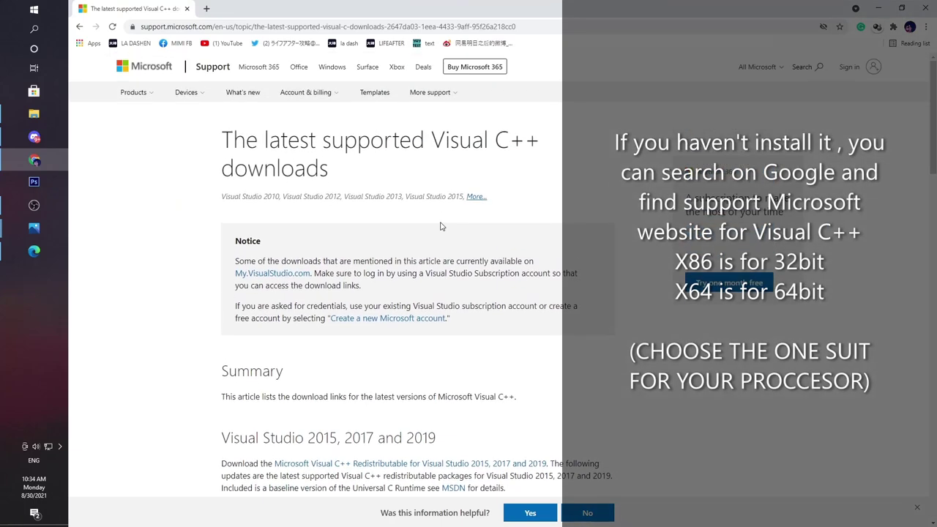
scroll(317, 390, "down", 3)
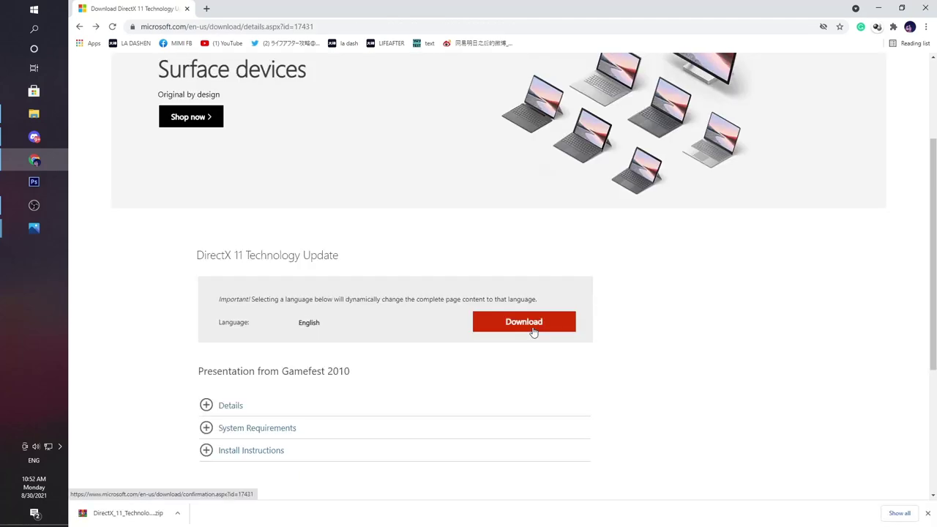
scroll(532, 330, "up", 2)
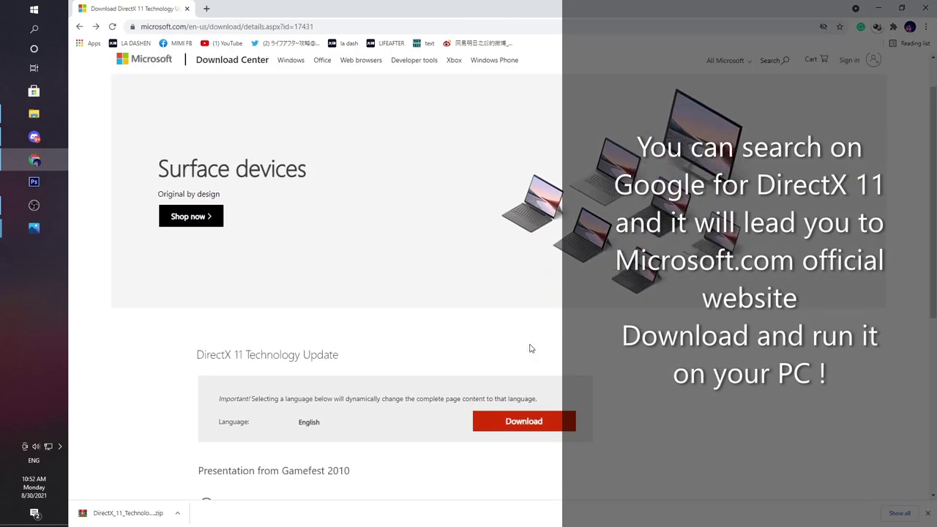
left_click(524, 428)
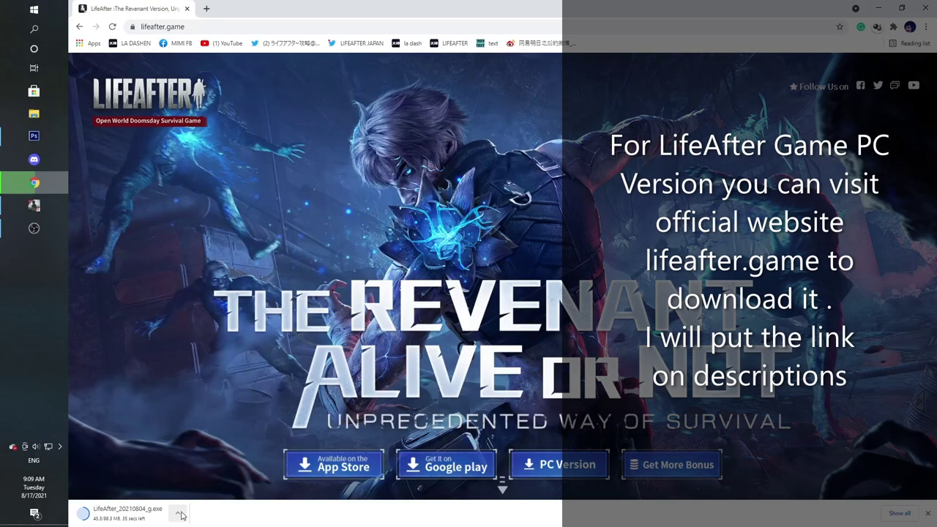
right_click(832, 282)
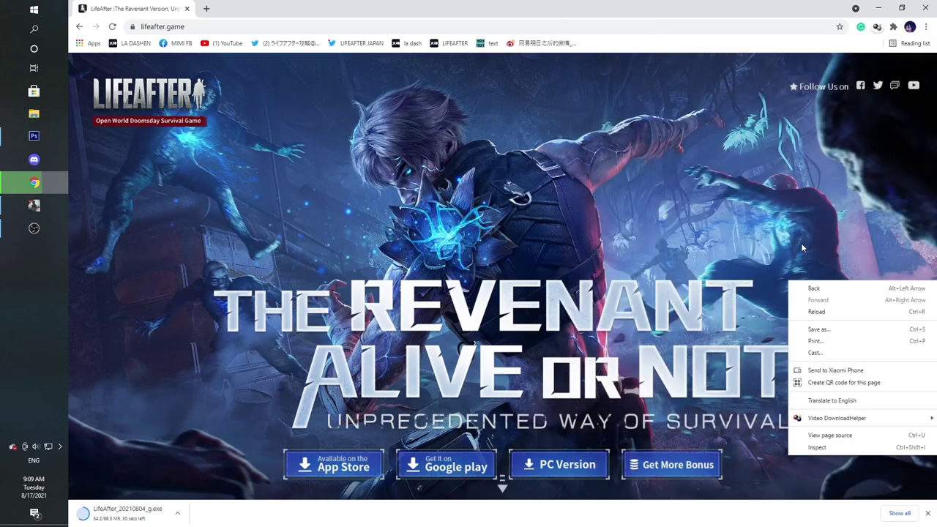
left_click(802, 249)
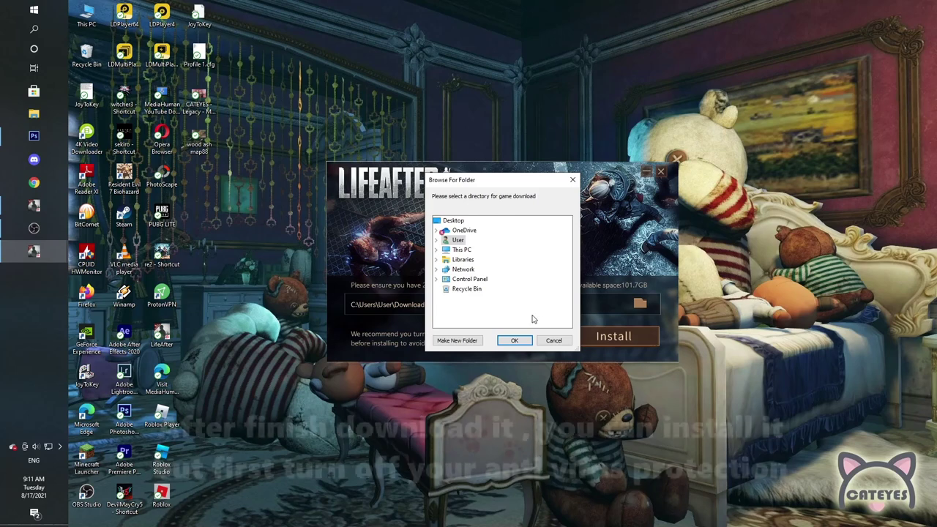
- Browse the folders on Local Disk (D:) for a LifeAfter game download directory and cancel the folder selection
left_click(637, 306)
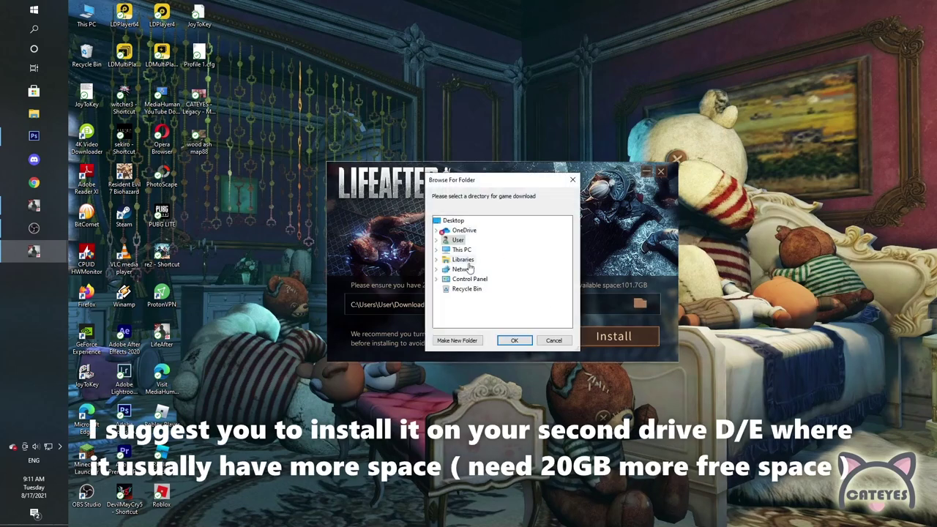
left_click(461, 250)
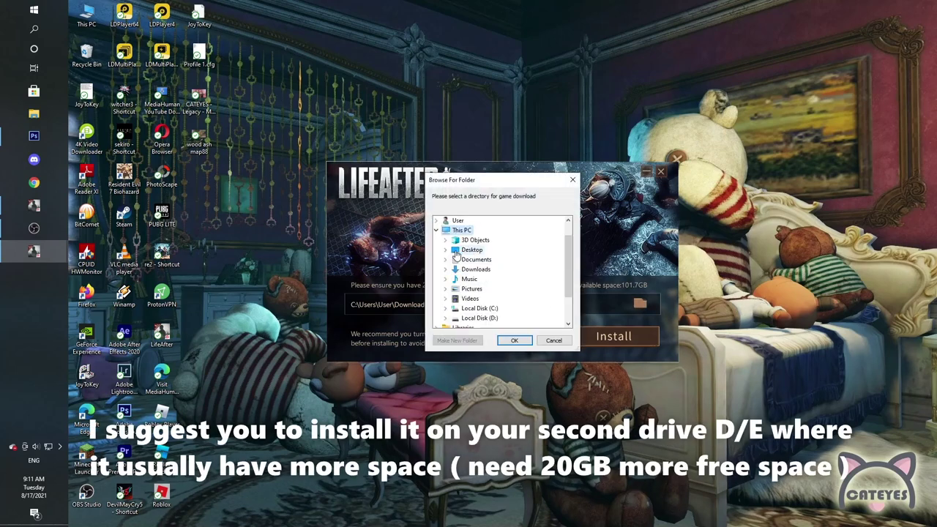
left_click(468, 320)
scroll(537, 282, "down", 2)
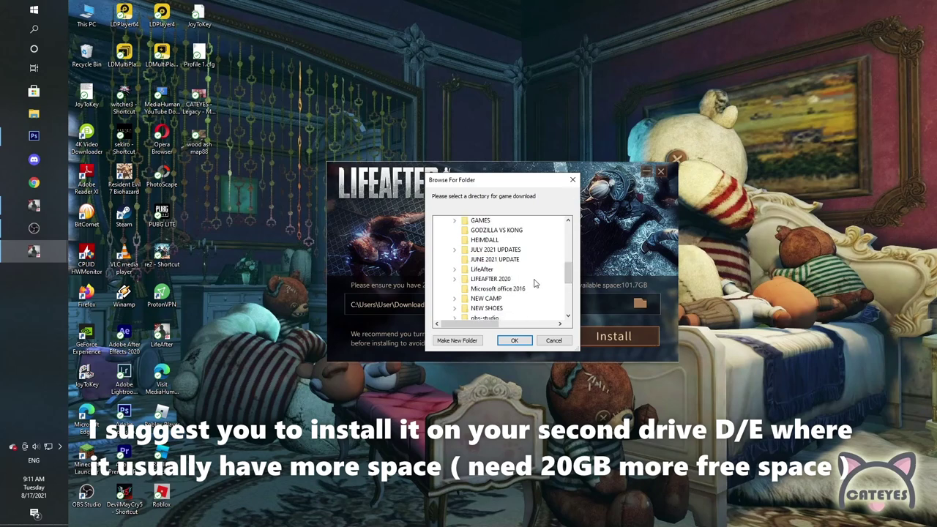
scroll(504, 292, "down", 3)
scroll(483, 293, "up", 3)
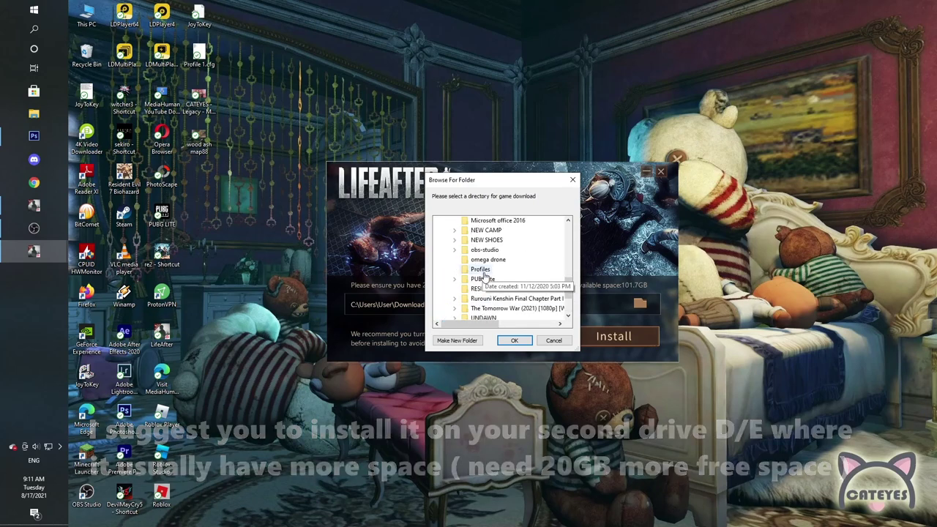
scroll(476, 293, "down", 2)
scroll(479, 282, "up", 2)
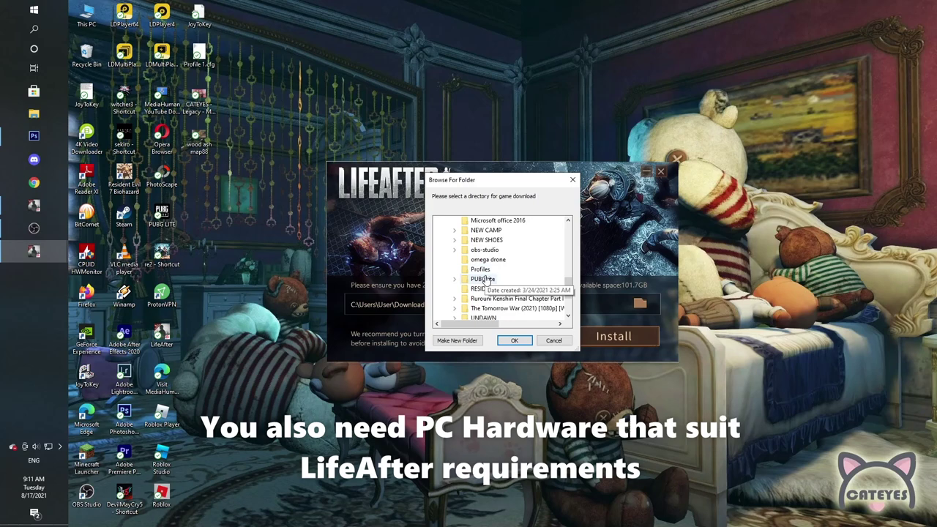
scroll(485, 280, "up", 1)
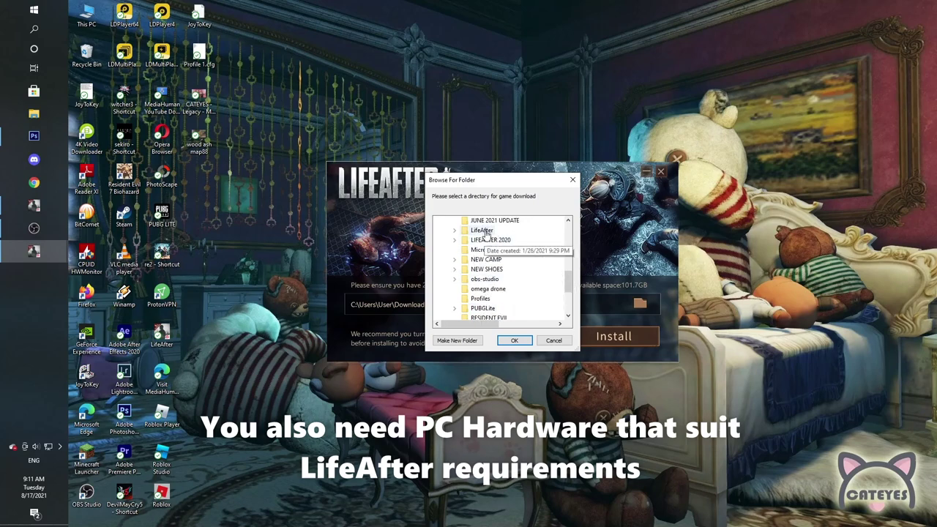
left_click(553, 342)
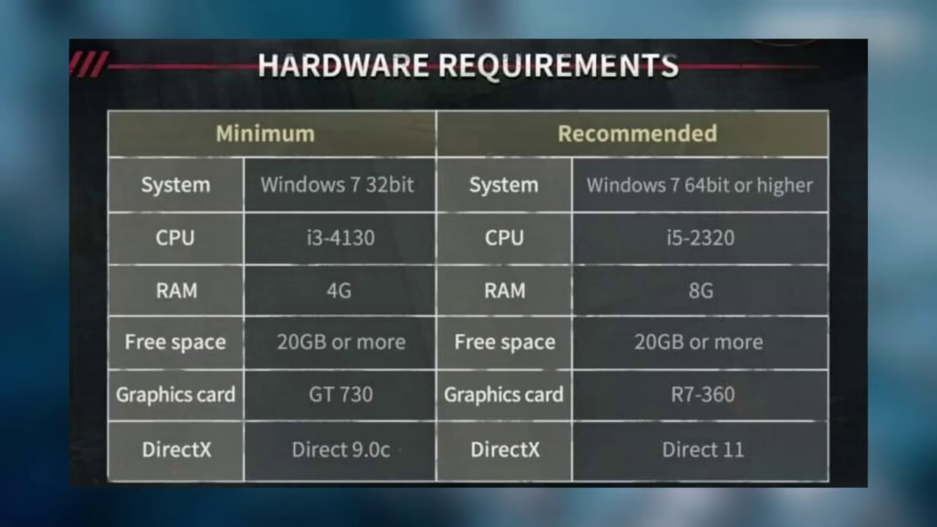